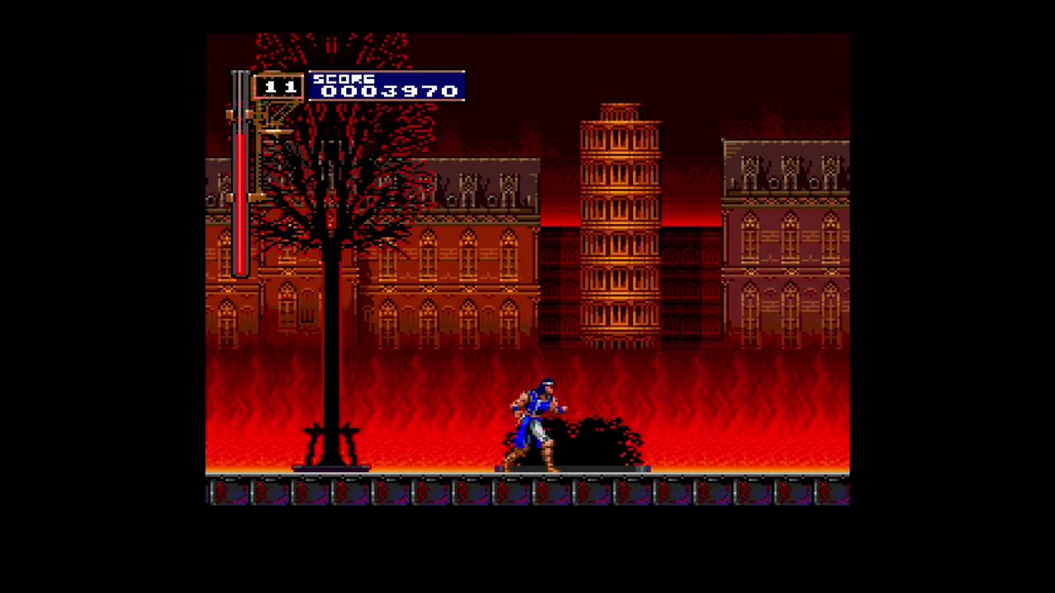
key(Right)
- Walk right along the burning street, jumping and whipping enemies
key(z)
key(x)
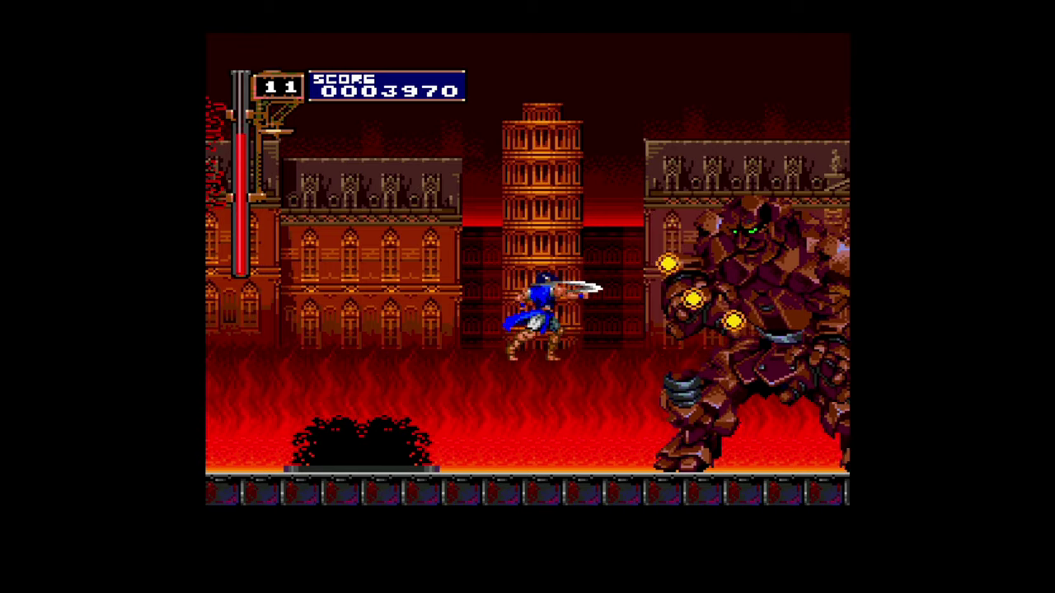
key(z)
key(x)
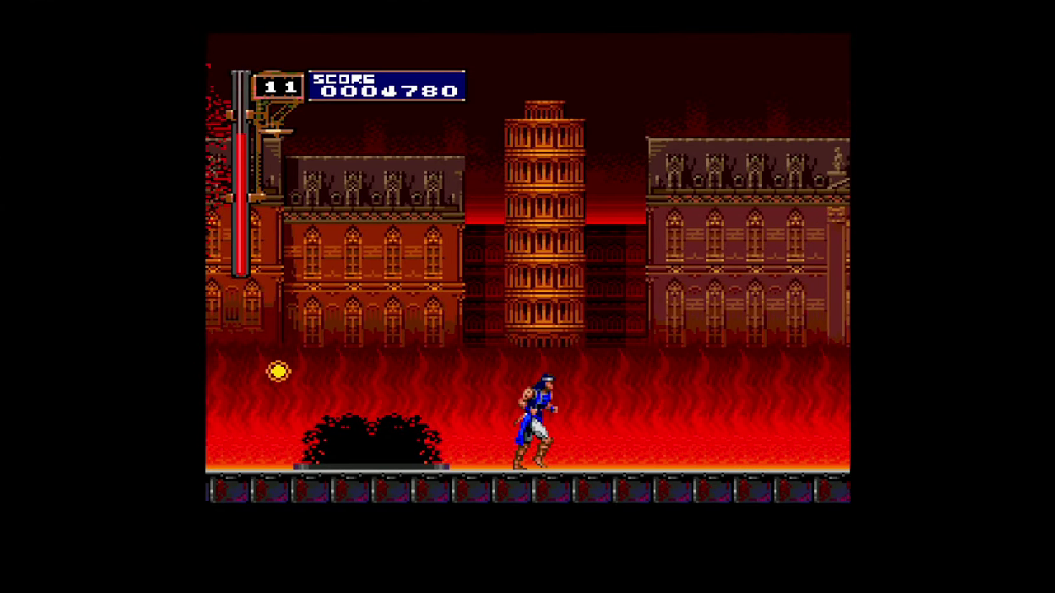
- Whip the street candles and collect their hearts
key(Right)
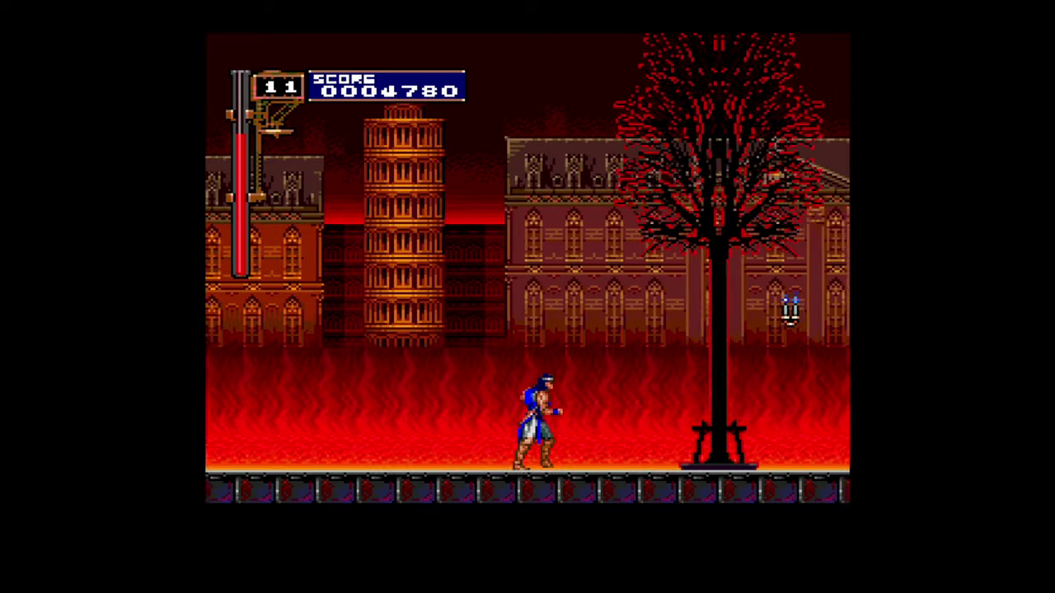
key(Right)
key(x)
key(x)
key(z)
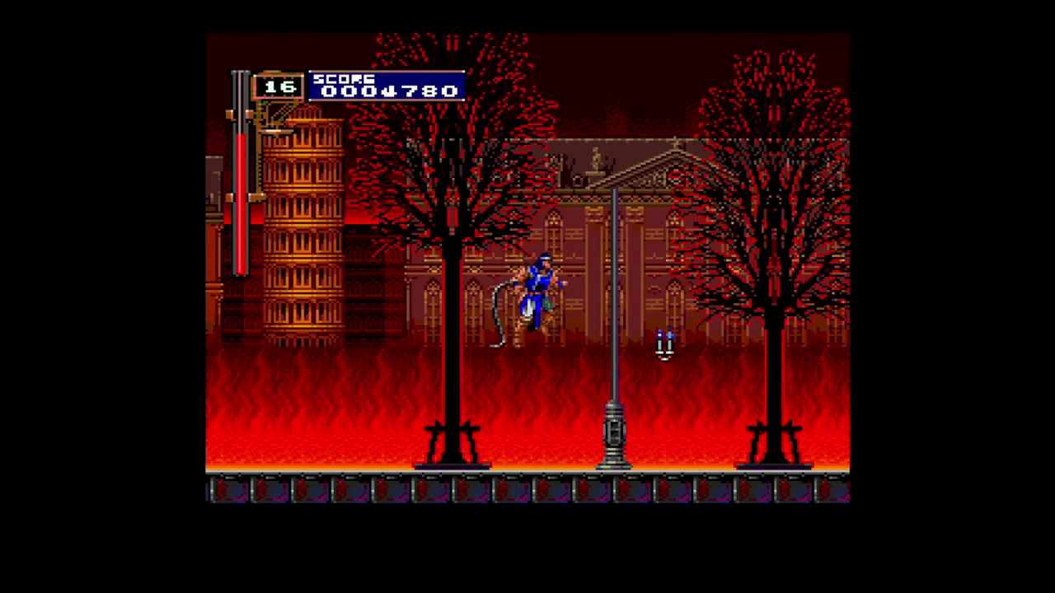
key(Right)
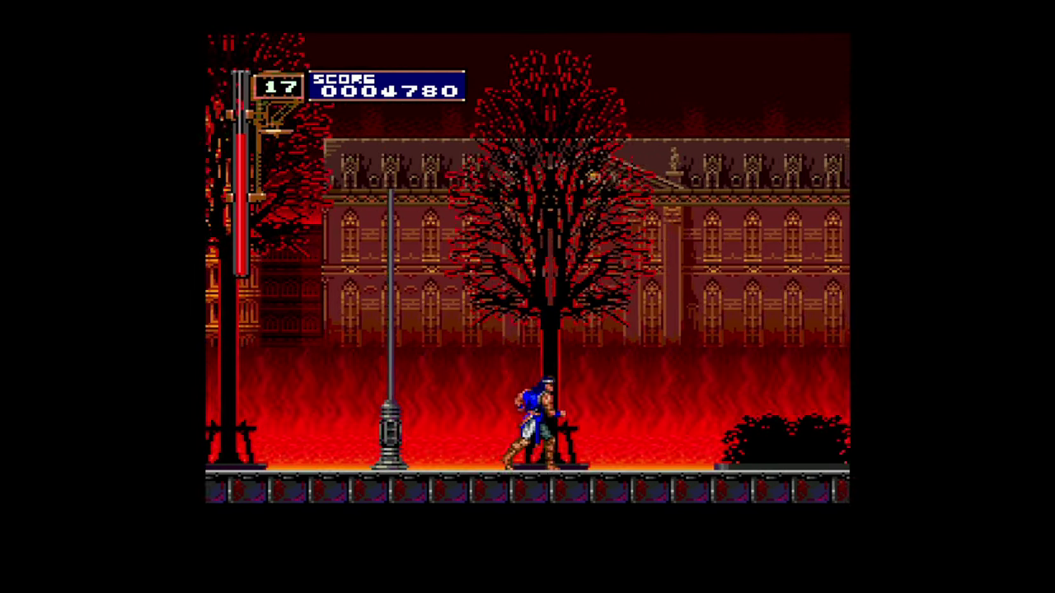
- Advance on the stone golem boss, jumping and whipping it
key(Right)
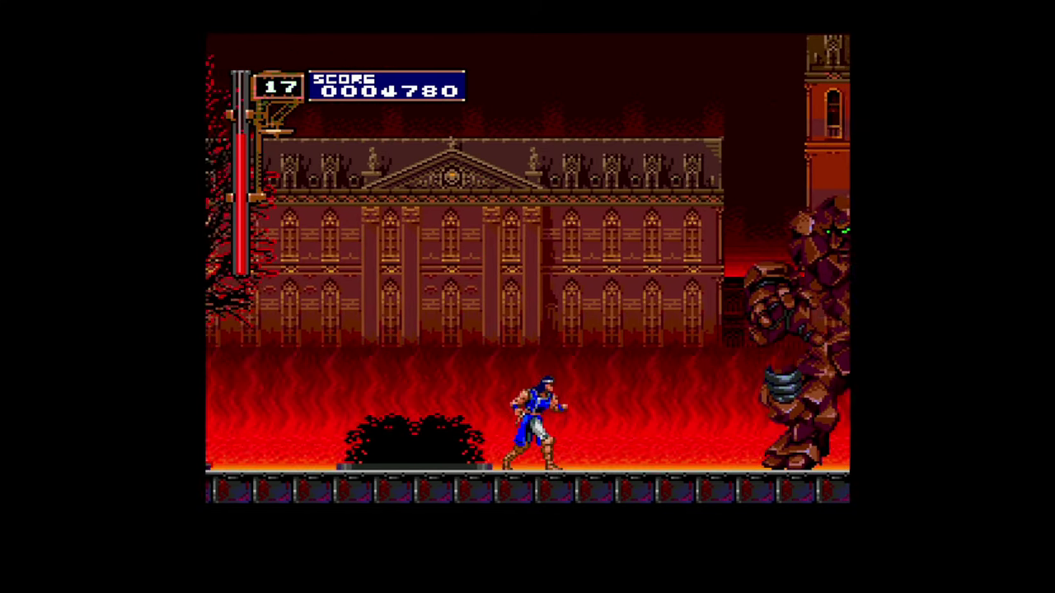
key(Right)
key(x)
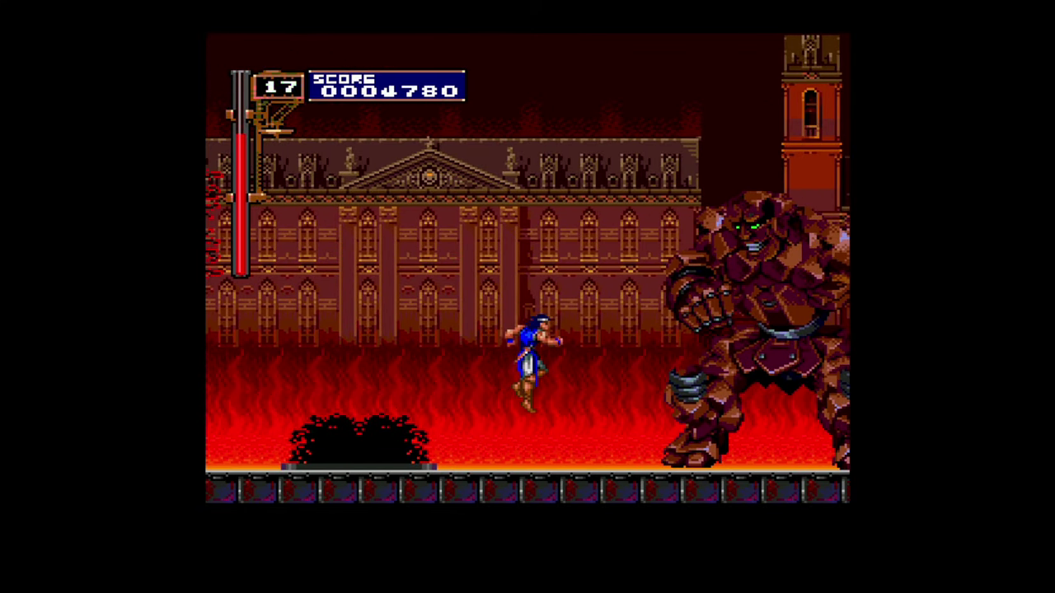
key(z)
key(z)
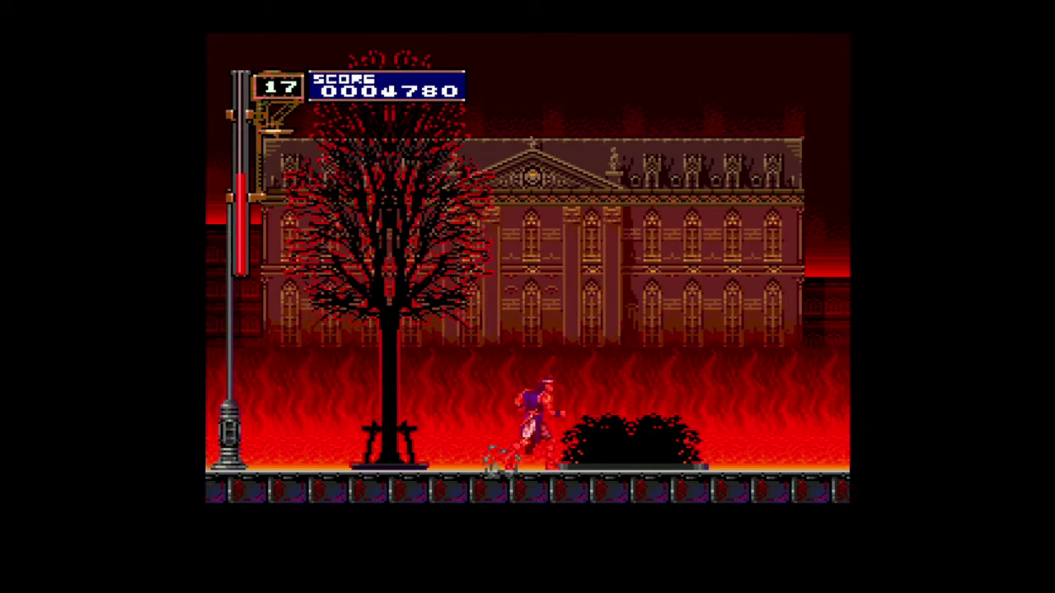
key(Right)
key(x)
key(z)
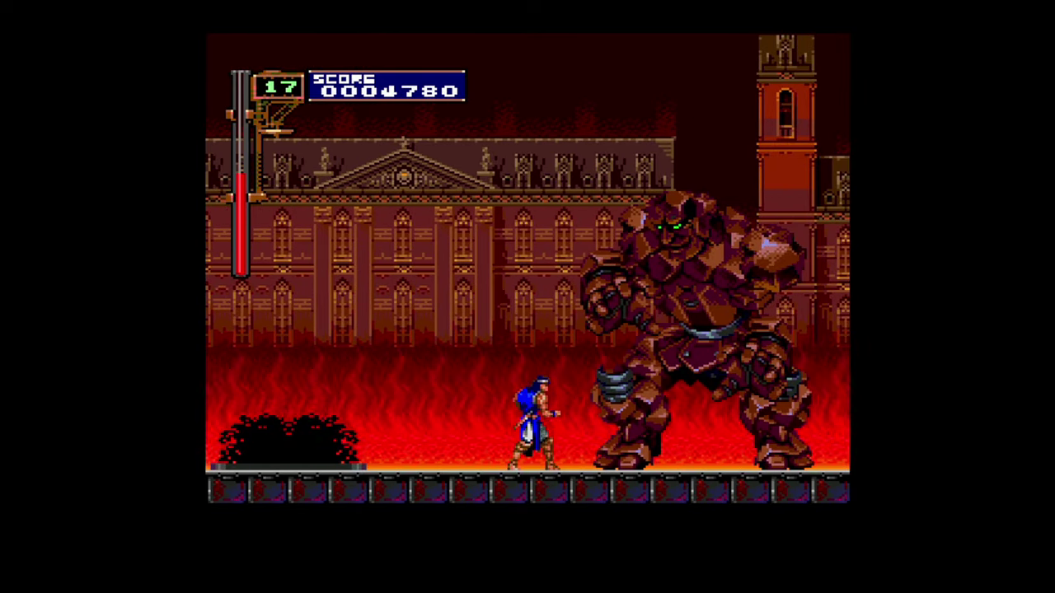
key(z)
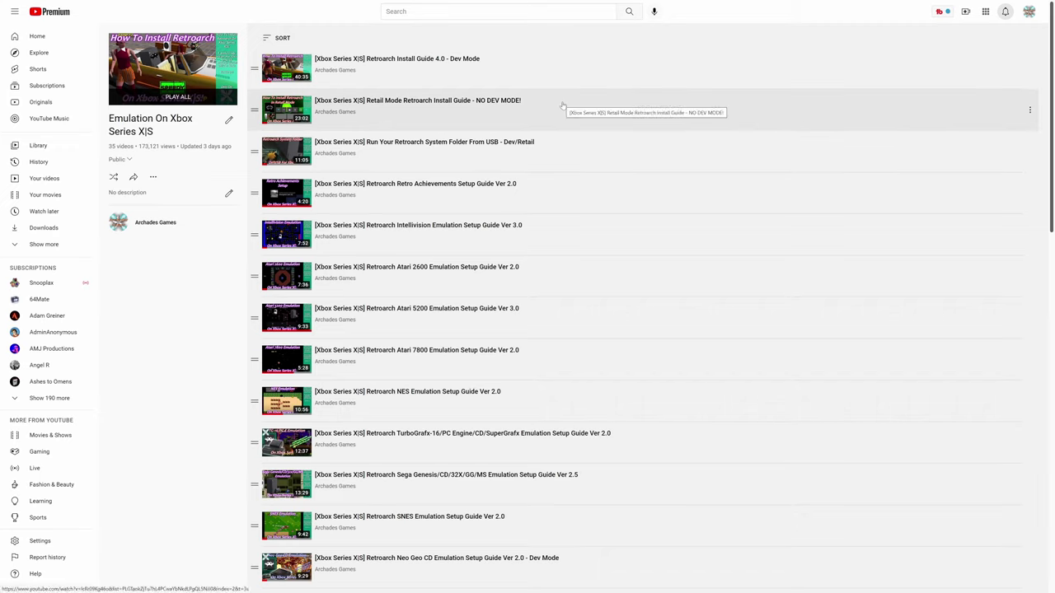
- Minimize the full-screen YouTube playlist with Win+D to show the desktop
key(super+d)
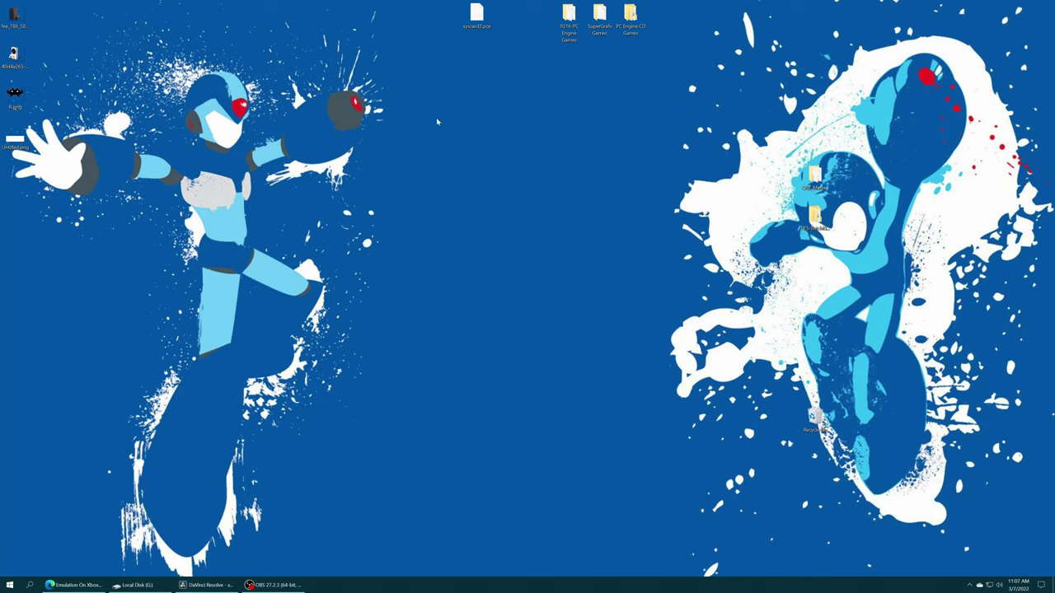
- Copy syscard3.pce from the desktop into G:'s system folder, replacing the existing file
click(136, 585)
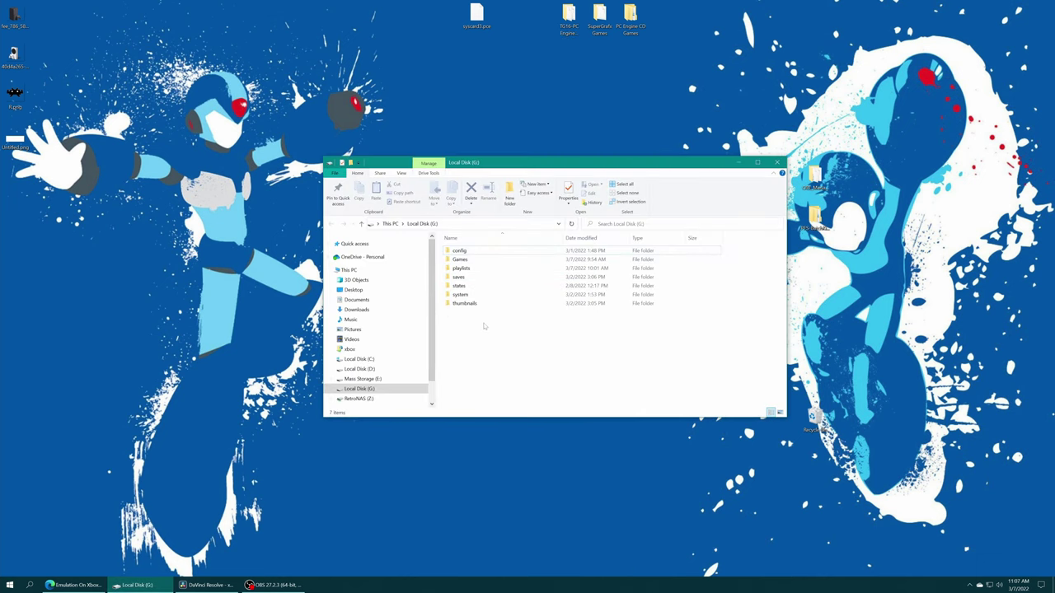
drag(476, 13, 472, 299)
click(494, 263)
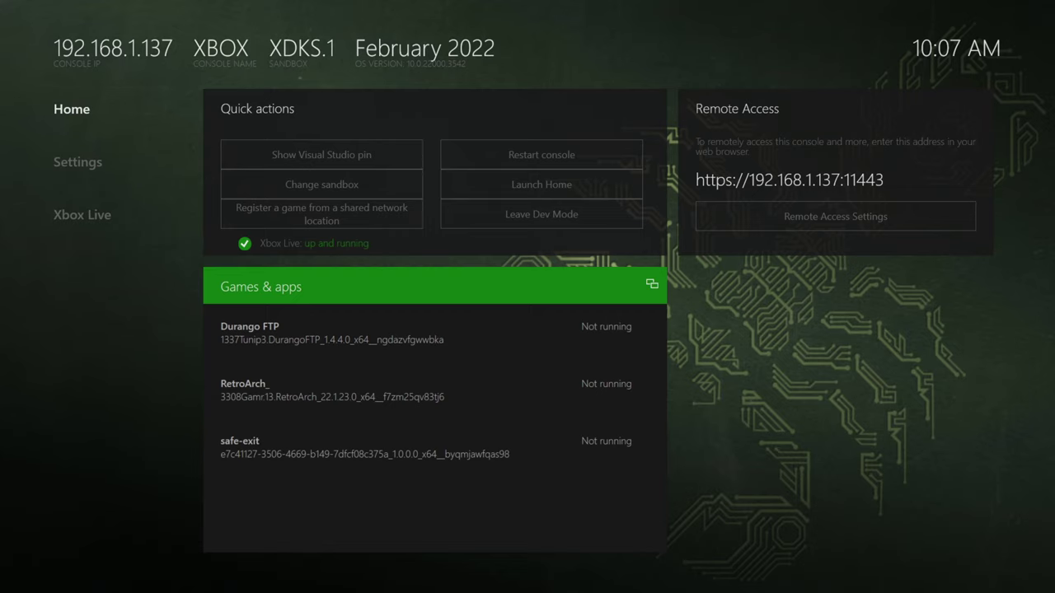
- Launch Durango FTP from Dev Home and start its server on port 21
key(Down)
key(Return)
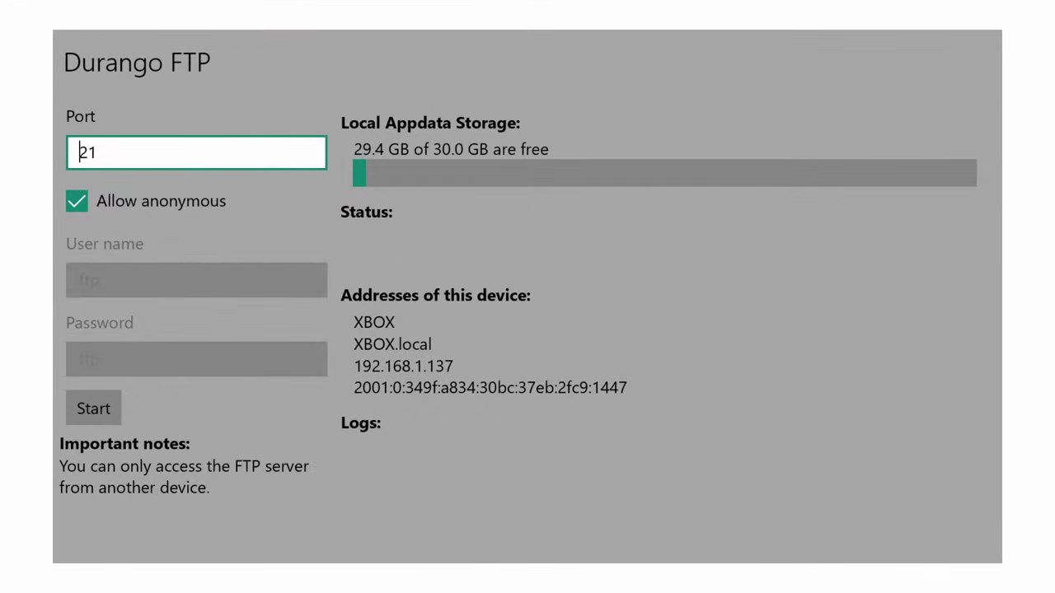
key(Down)
key(Down)
key(Return)
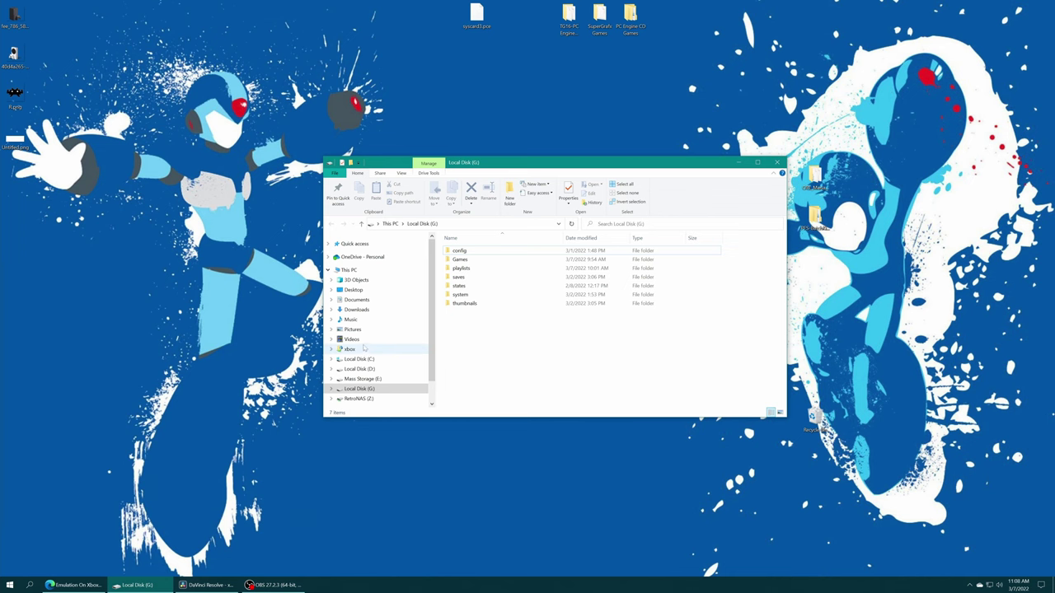
- Browse the Xbox FTP share to LOCALFOLDER > 3308Gamr.13.RetroArch > LocalState > system
click(349, 349)
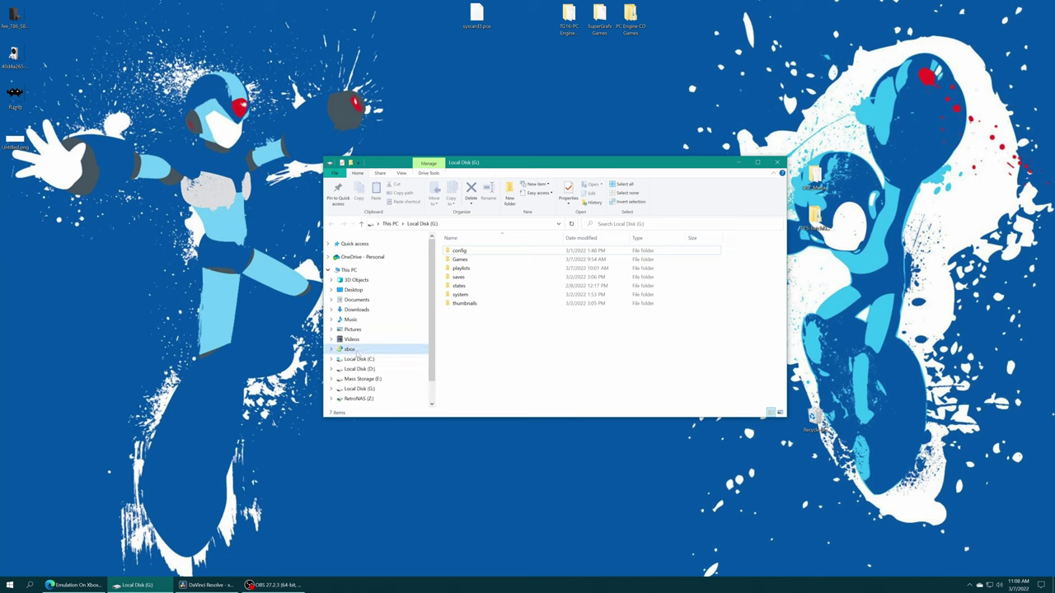
double_click(577, 272)
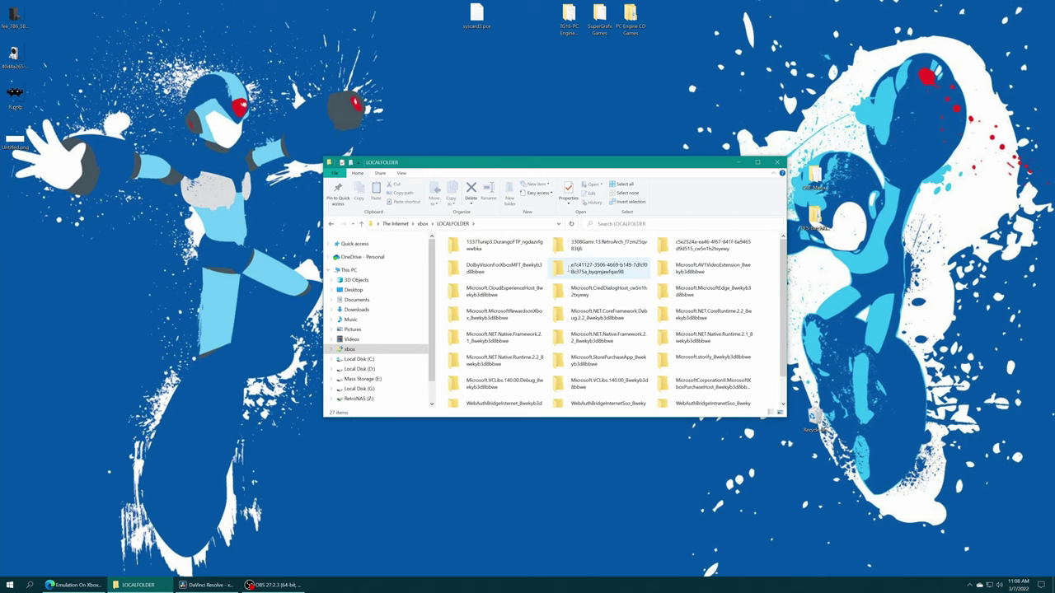
double_click(607, 246)
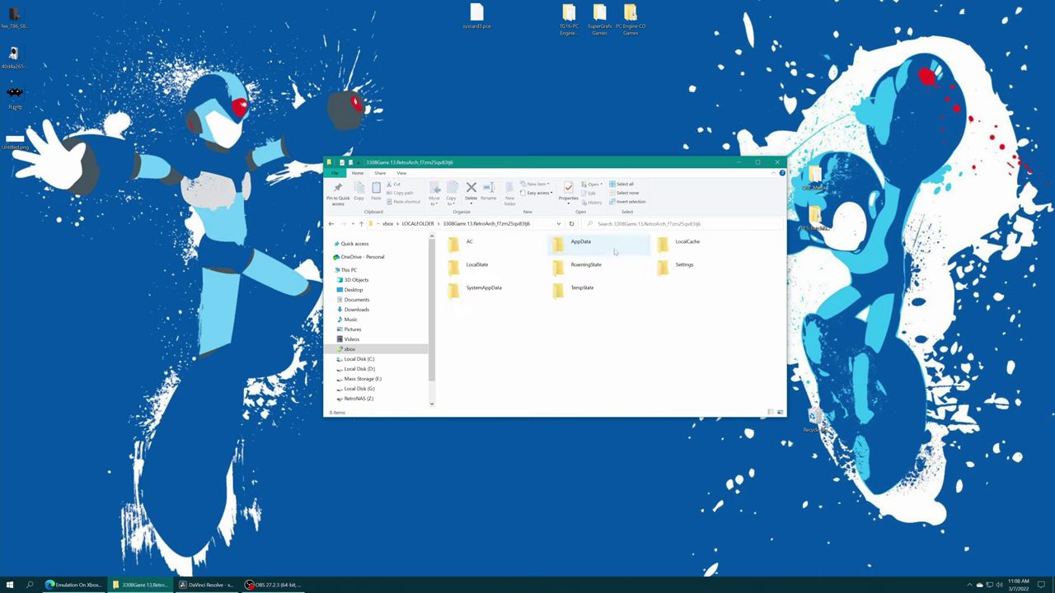
double_click(501, 265)
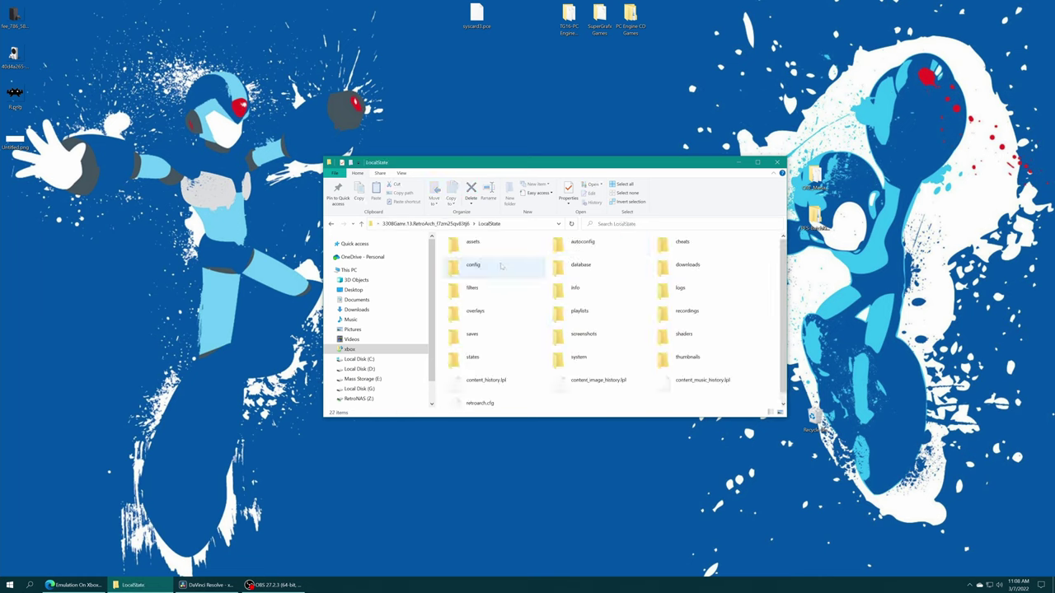
double_click(587, 361)
- Copy syscard3.pce into that system folder, replacing the old file, then minimize Explorer
drag(476, 13, 763, 333)
click(486, 330)
click(739, 164)
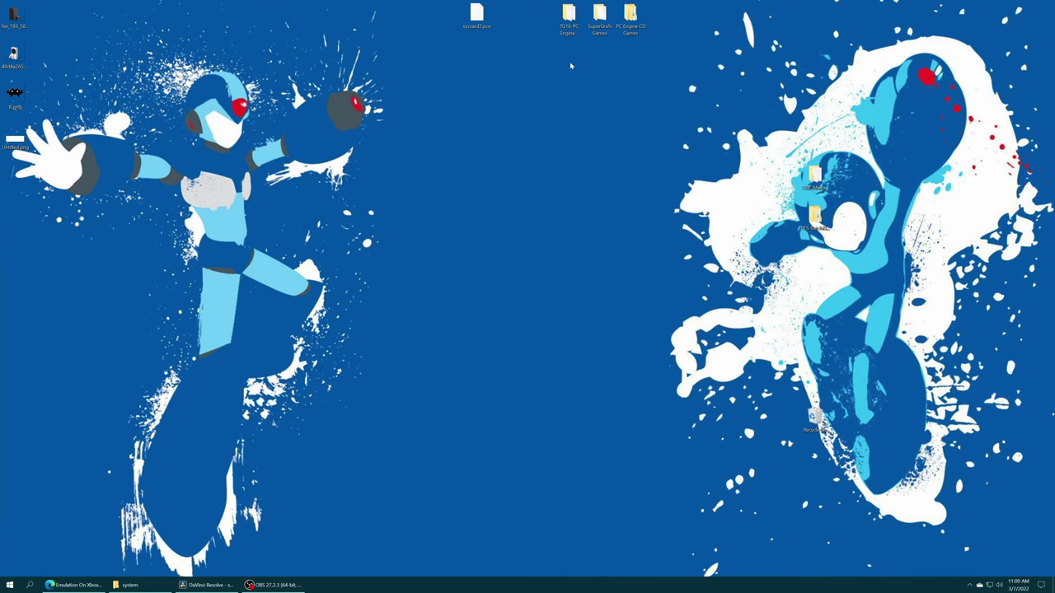
- Copy the three desktop game folders into G:\Games, replacing existing files
drag(683, 76, 553, 25)
click(128, 586)
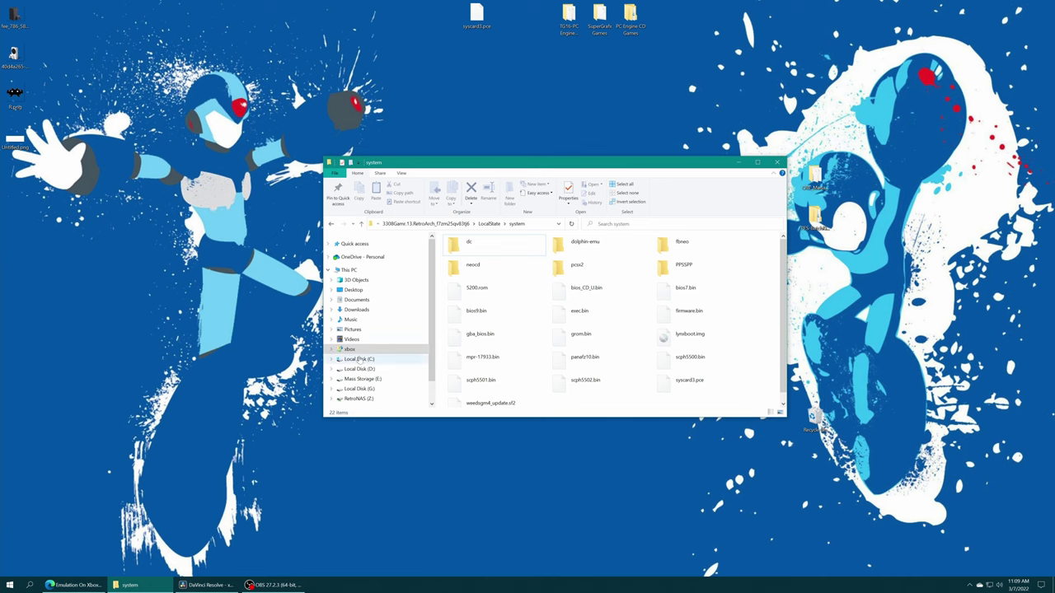
click(362, 388)
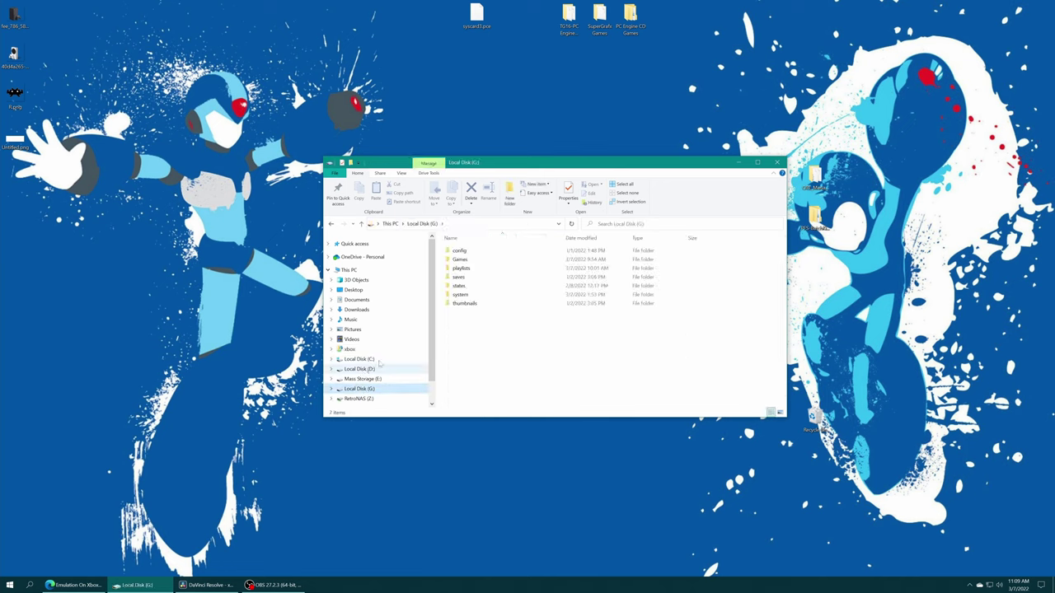
double_click(467, 261)
click(676, 10)
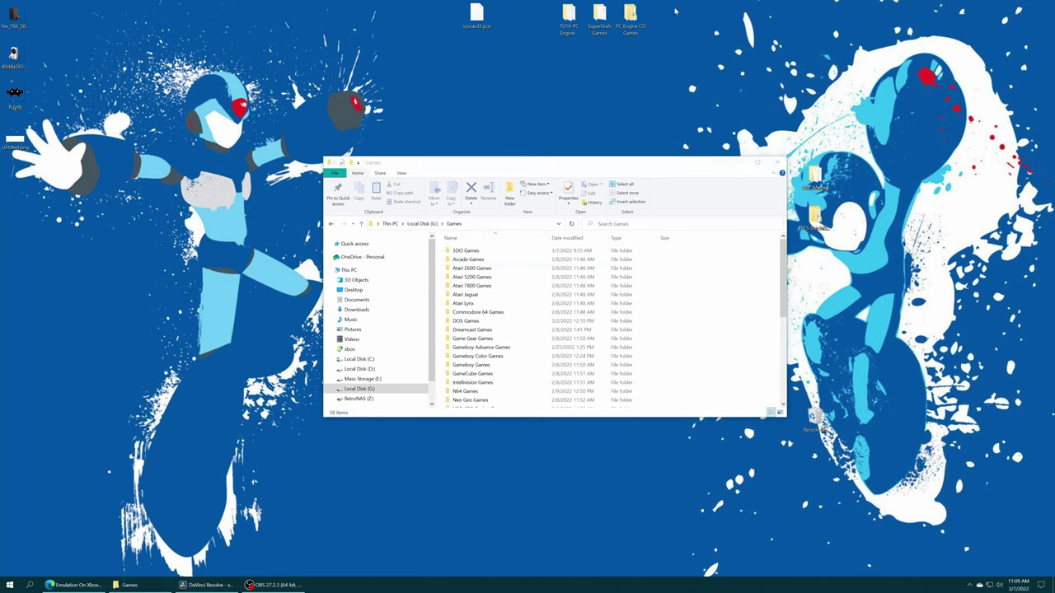
drag(676, 10, 717, 265)
click(543, 265)
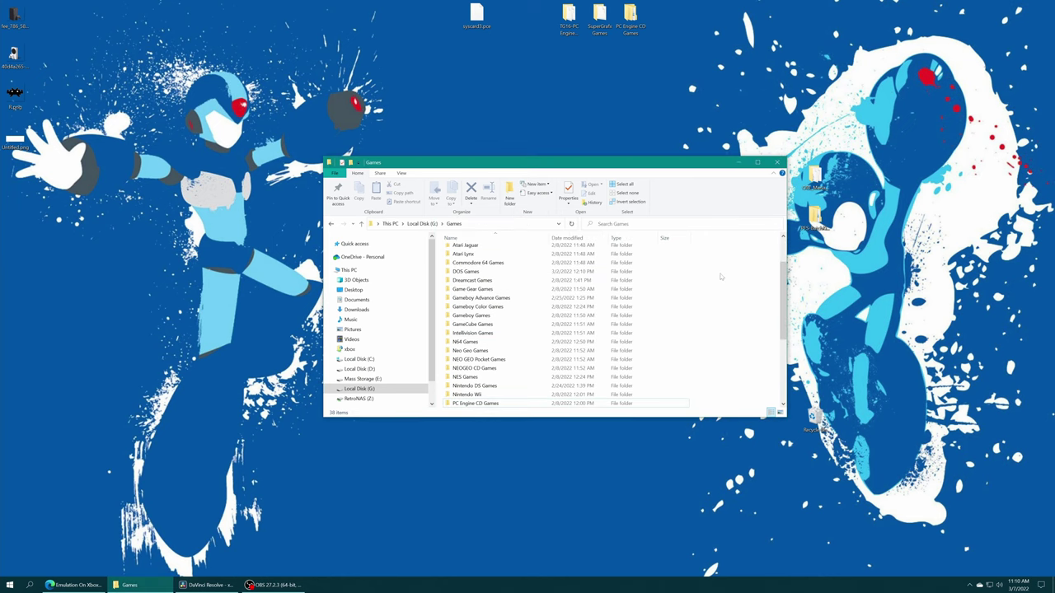
- Drag the three game folders into the Xbox's S:\Program Files\WindowsApps\3308Gamr.13.RetroArch\Games folder
click(366, 349)
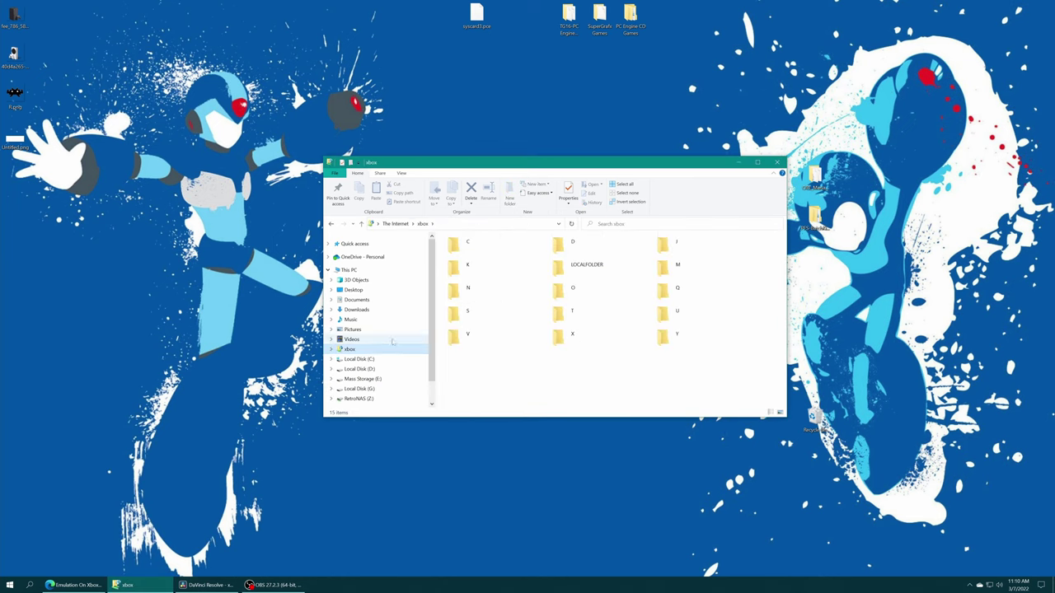
double_click(467, 311)
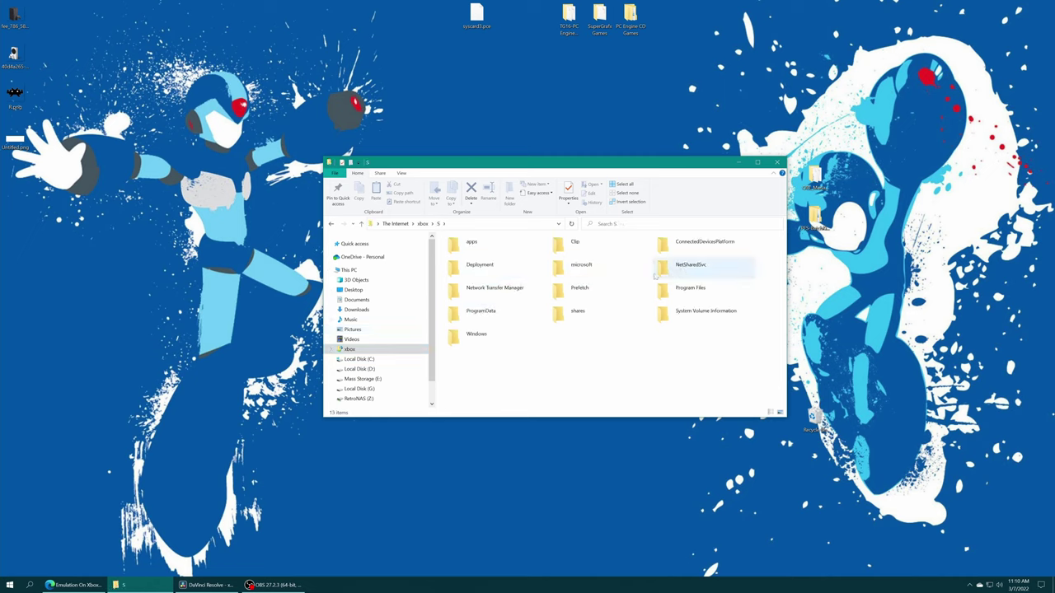
double_click(674, 289)
double_click(487, 244)
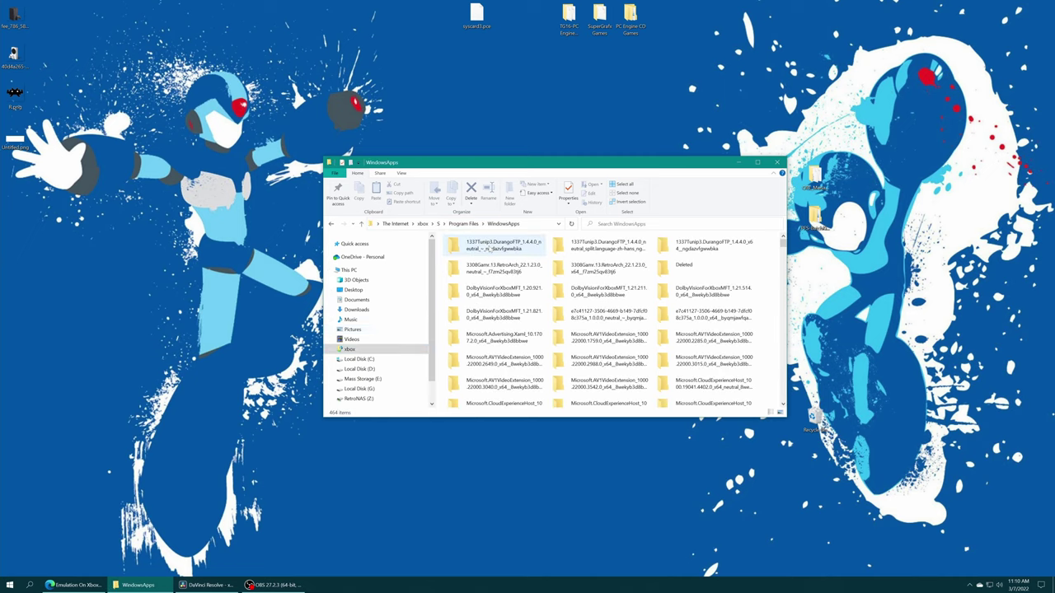
click(605, 266)
double_click(605, 265)
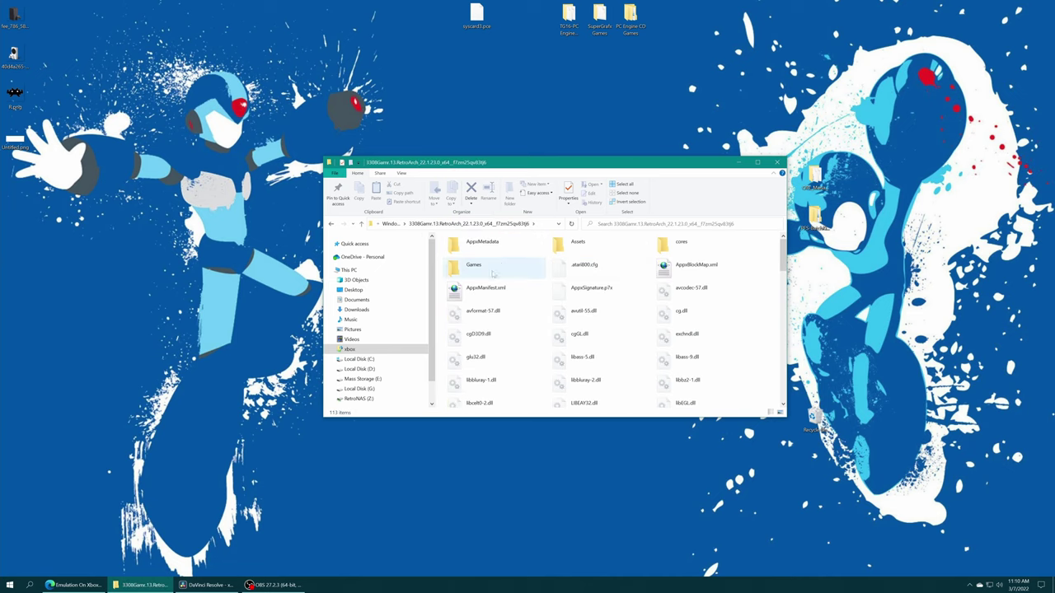
double_click(495, 267)
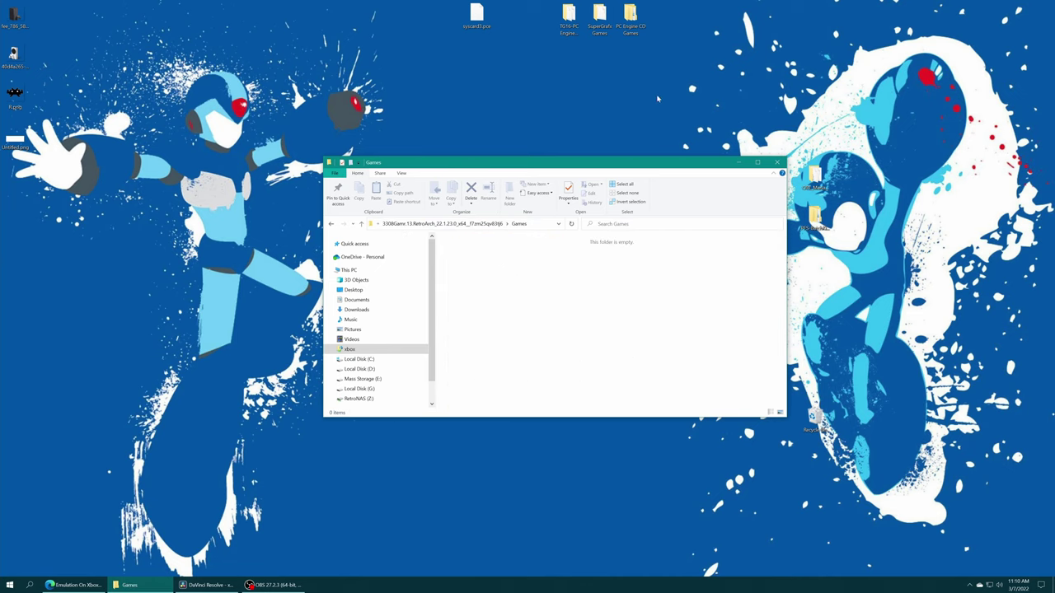
drag(659, 100, 573, 65)
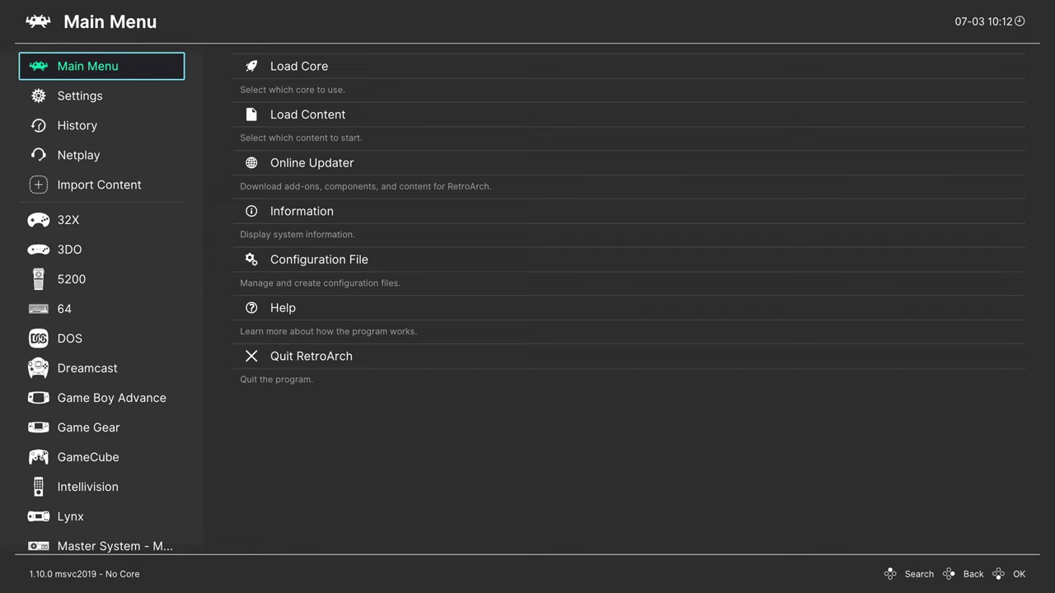
- Start an Import Content directory scan to list the available drives
key(Down)
key(Down)
key(Down)
key(Down)
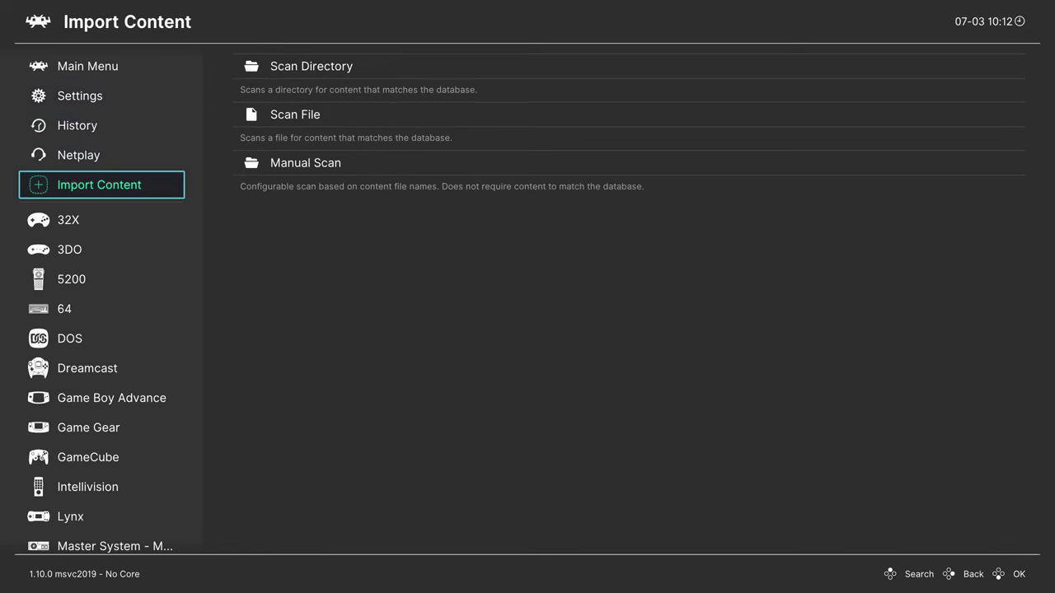
key(Right)
key(Return)
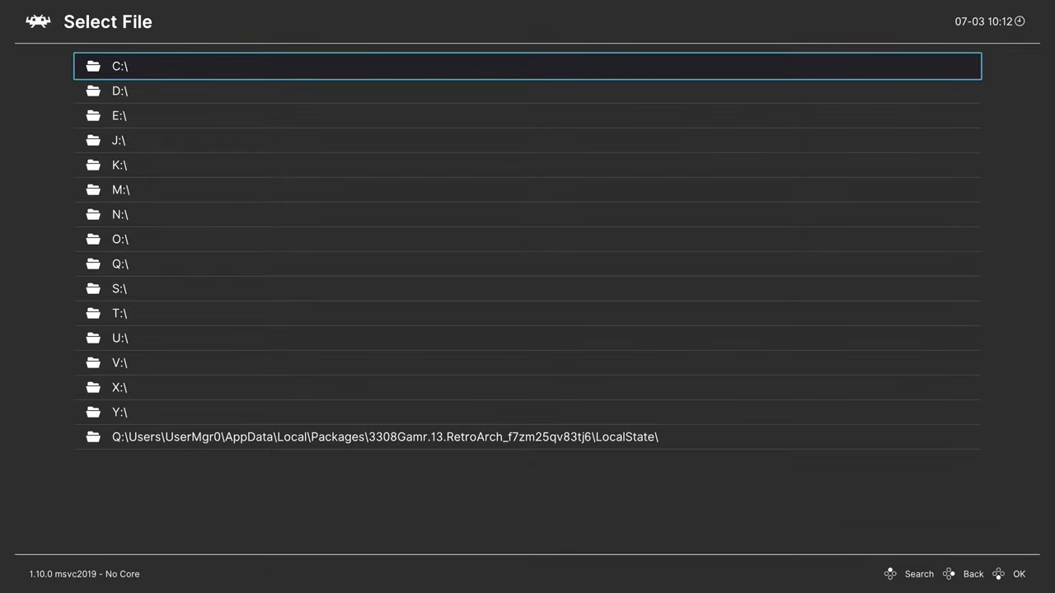
- Open the Games folder on drive E:
key(Down)
key(Down)
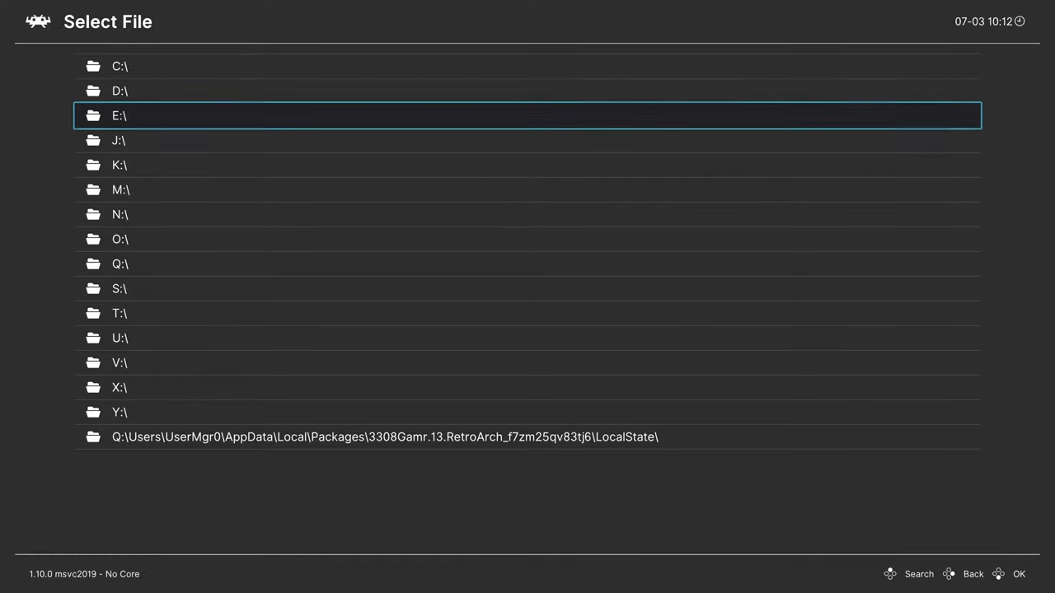
key(Up)
key(Down)
key(Down)
key(Down)
key(Down)
key(Down)
key(Down)
key(Down)
key(Down)
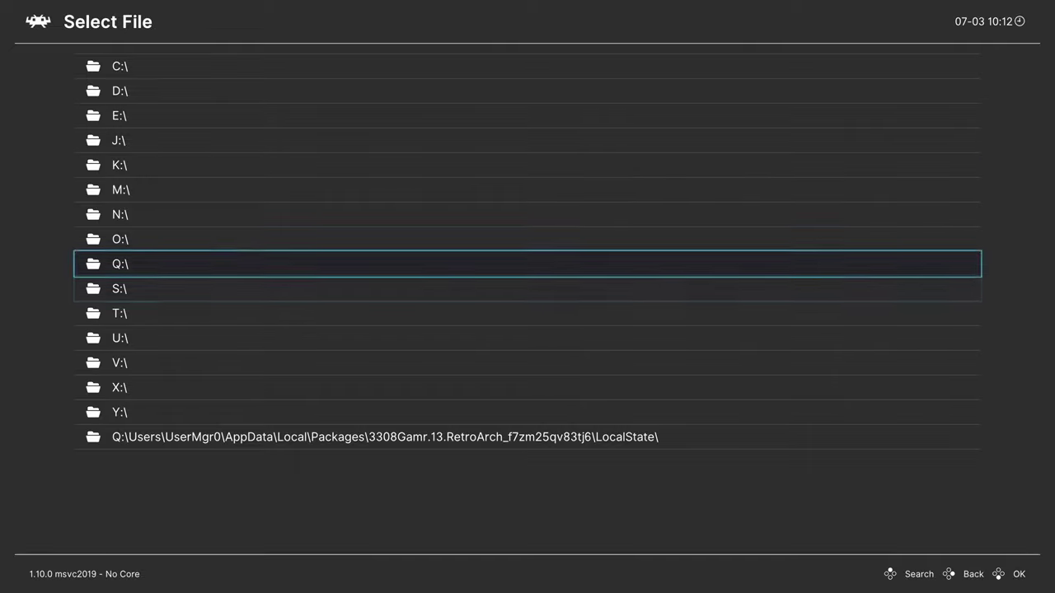
key(Up)
key(Up)
key(Up)
key(Up)
key(Up)
key(Up)
key(Return)
key(Down)
key(Down)
key(Down)
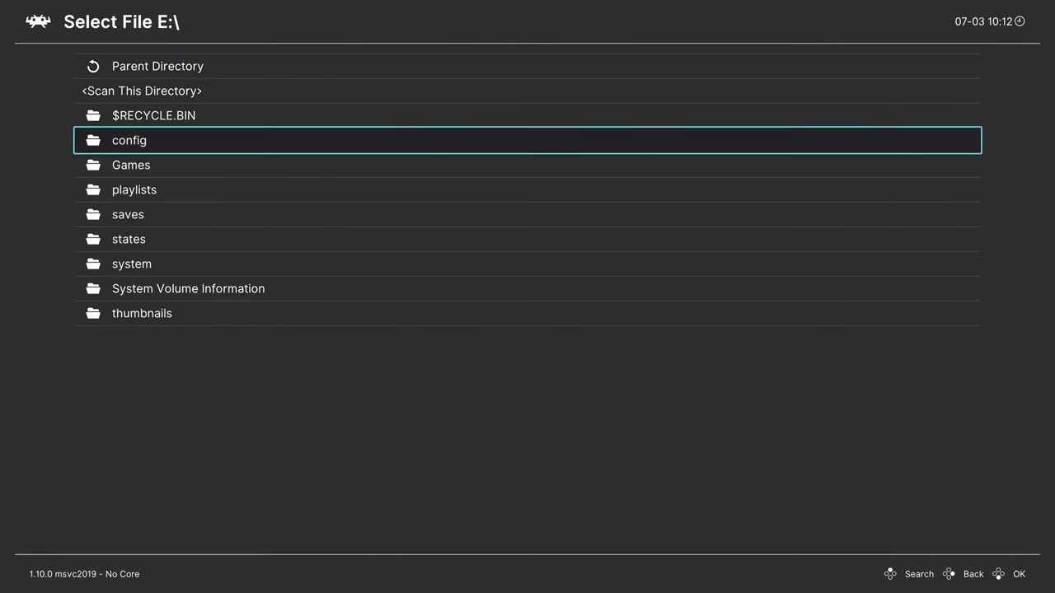
key(Down)
key(Return)
- Scan the SuperGrafx Games and TG16-PC Engine Games folders for content
key(Down)
key(Down)
key(Down)
key(Down)
key(Down)
key(Down)
key(Down)
key(Down)
key(Down)
key(Down)
key(Down)
key(Down)
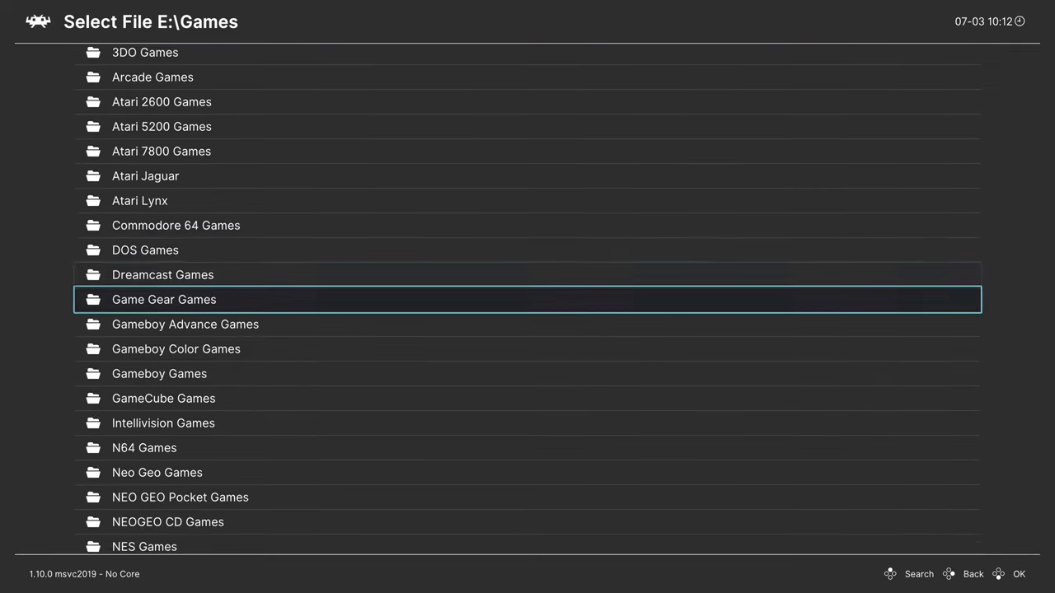
key(Down)
key(Down)
key(Down)
key(Down)
key(Down)
key(Down)
key(Down)
key(Down)
key(Down)
key(Down)
key(Down)
key(Down)
key(Down)
key(Down)
key(Down)
key(Down)
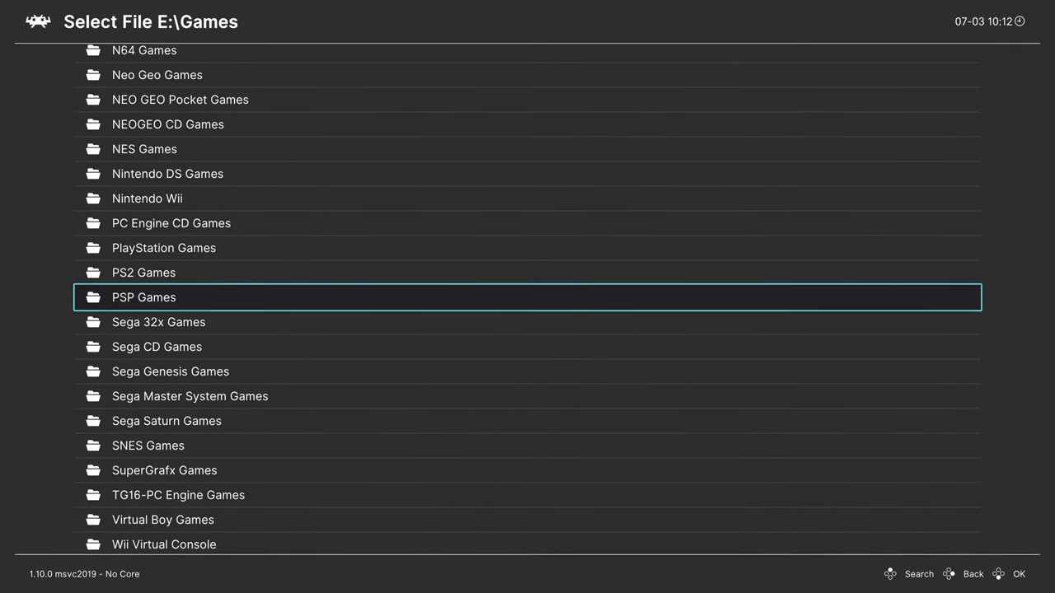
key(Down)
key(Down)
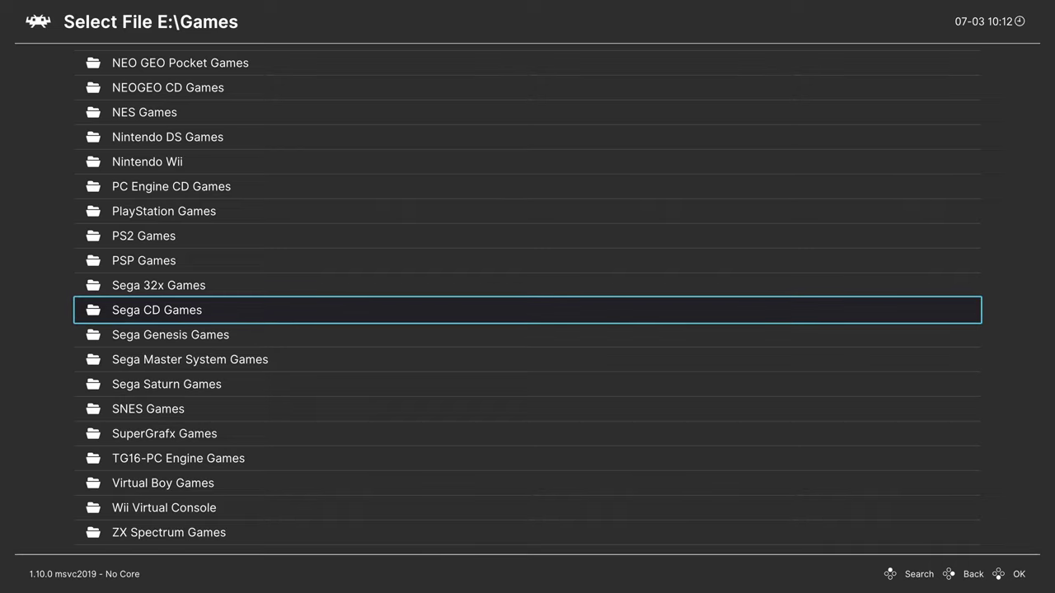
key(Down)
key(Down)
key(Down)
key(Down)
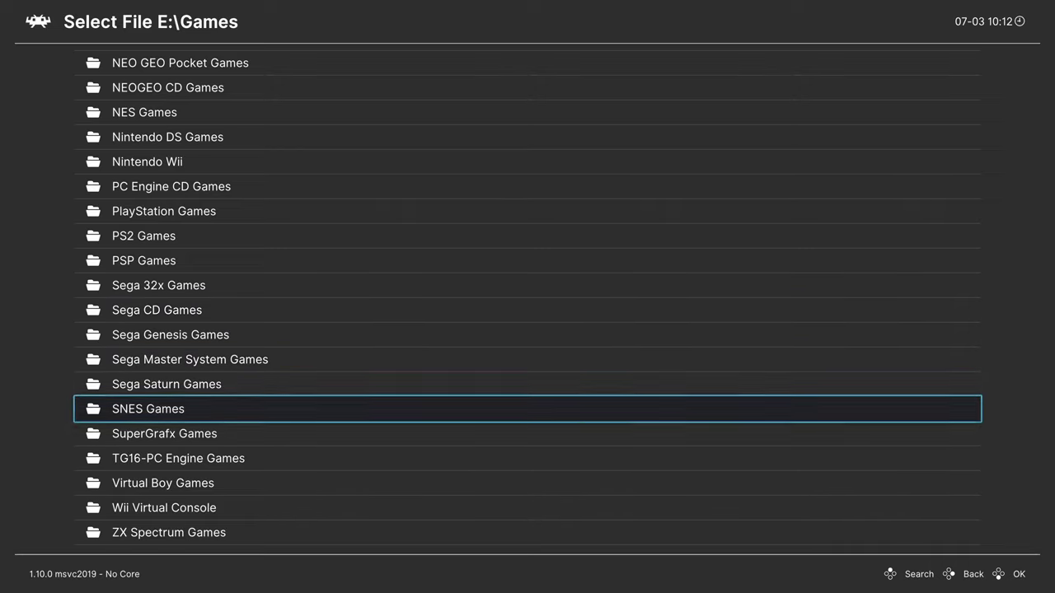
key(Down)
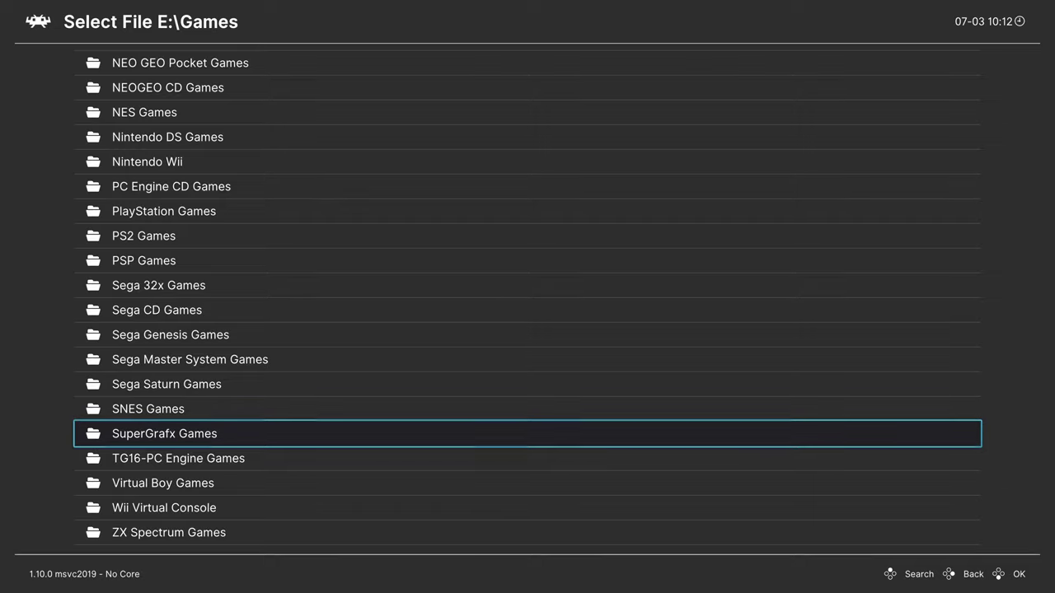
key(Return)
key(Return)
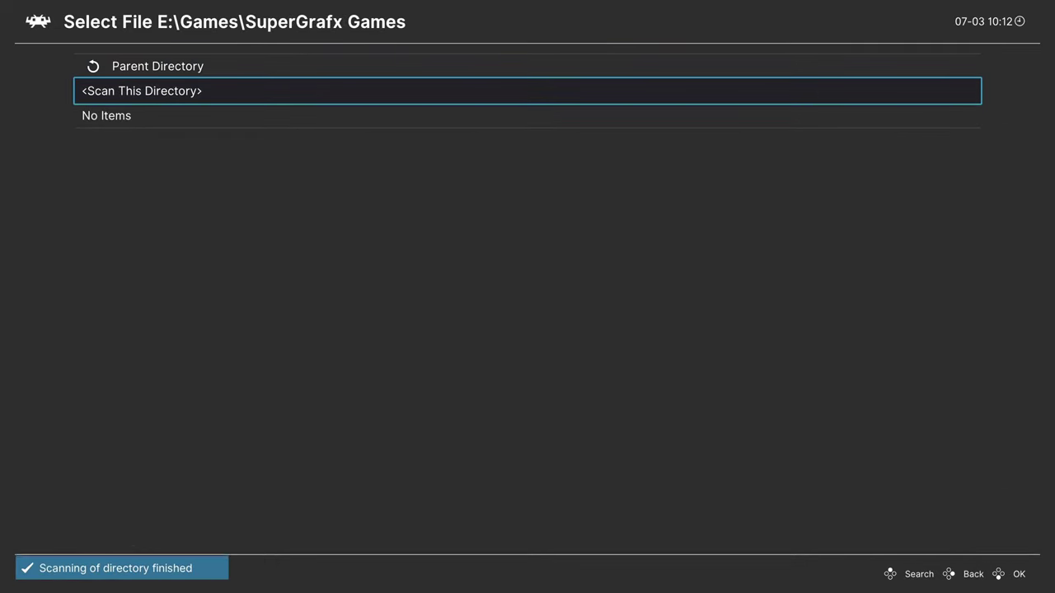
key(BackSpace)
key(Down)
key(Return)
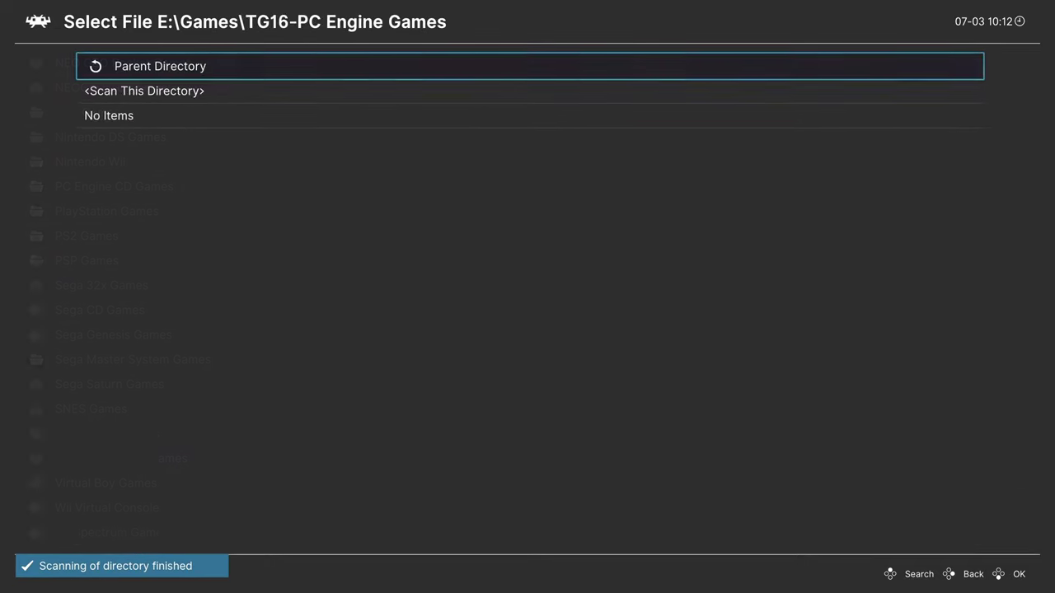
key(Down)
key(Return)
key(BackSpace)
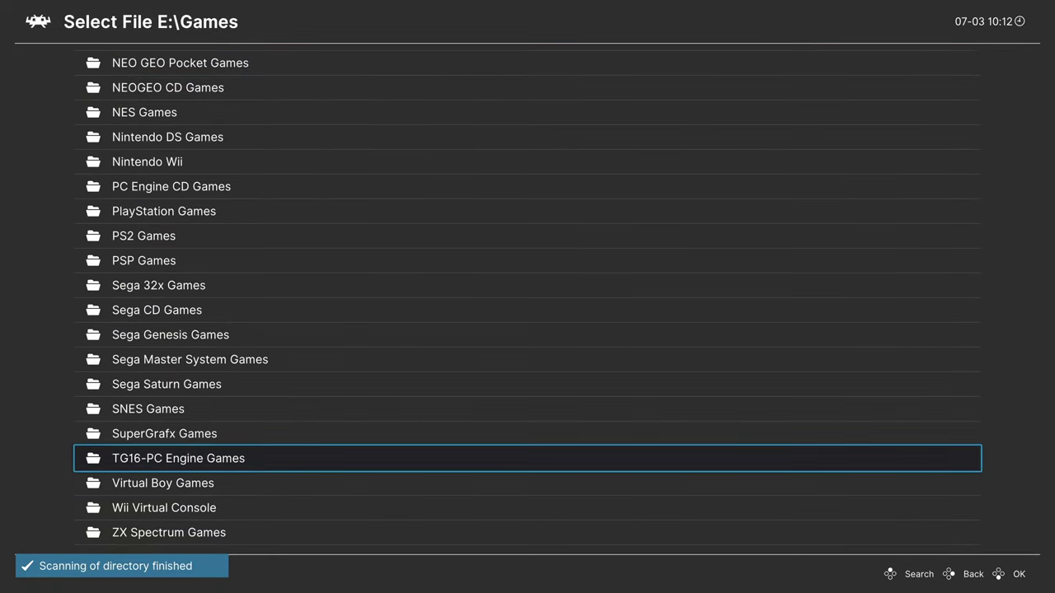
- Browse the six games in the PC Engine - TurboGrafx 16 playlist, including R-Type and Darius Plus
key(BackSpace)
key(Down)
key(Down)
key(Down)
key(Down)
key(Down)
key(Down)
key(Down)
key(Down)
key(Down)
key(Down)
key(Down)
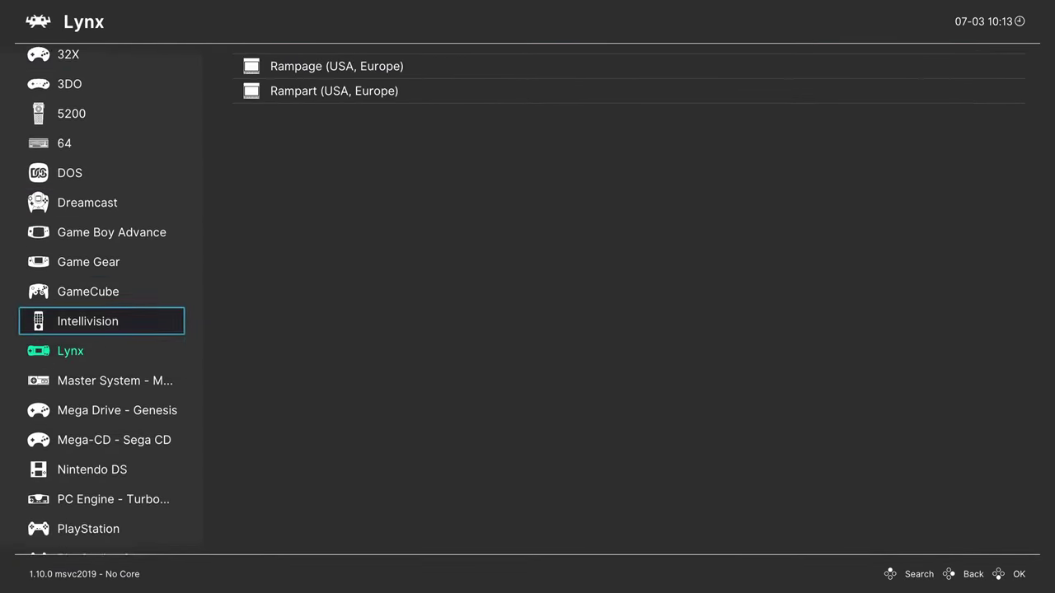
key(Down)
key(Down)
key(Down)
key(Down)
key(Down)
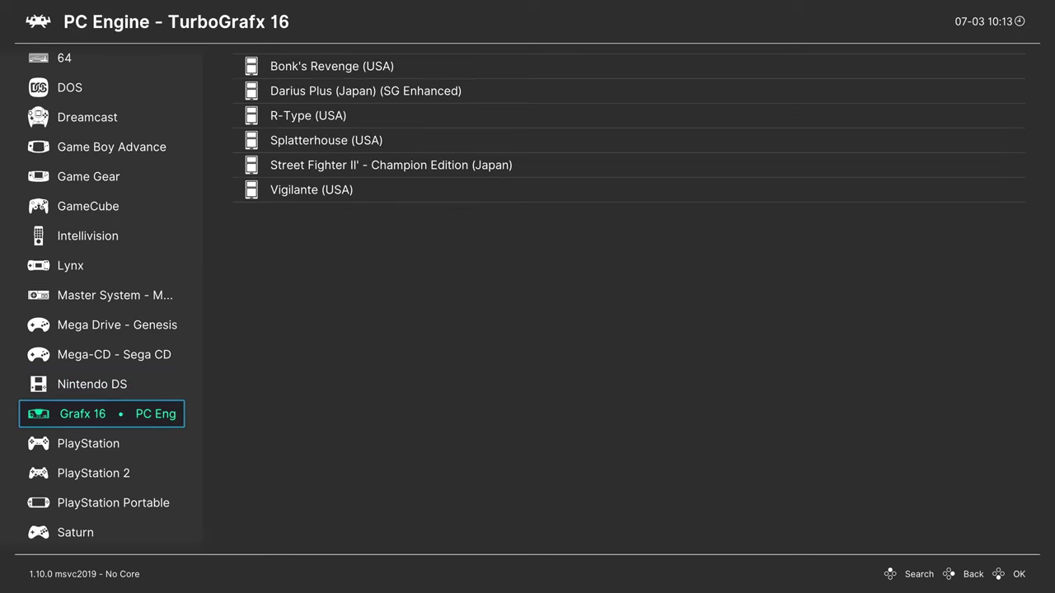
key(Right)
key(Down)
key(Down)
key(Down)
key(Down)
key(Down)
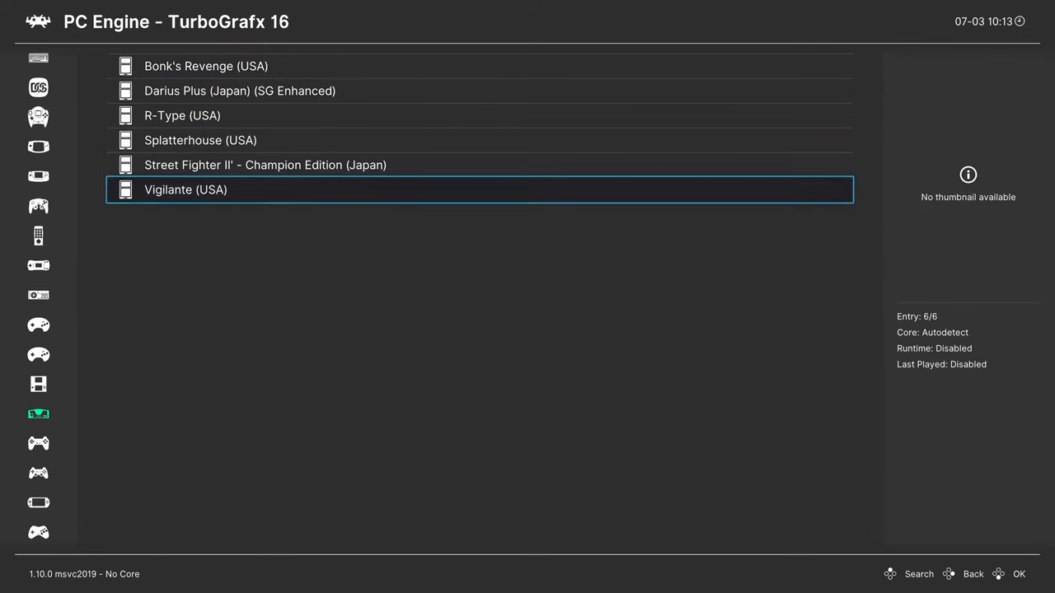
key(Left)
key(Right)
key(Up)
key(Up)
key(Up)
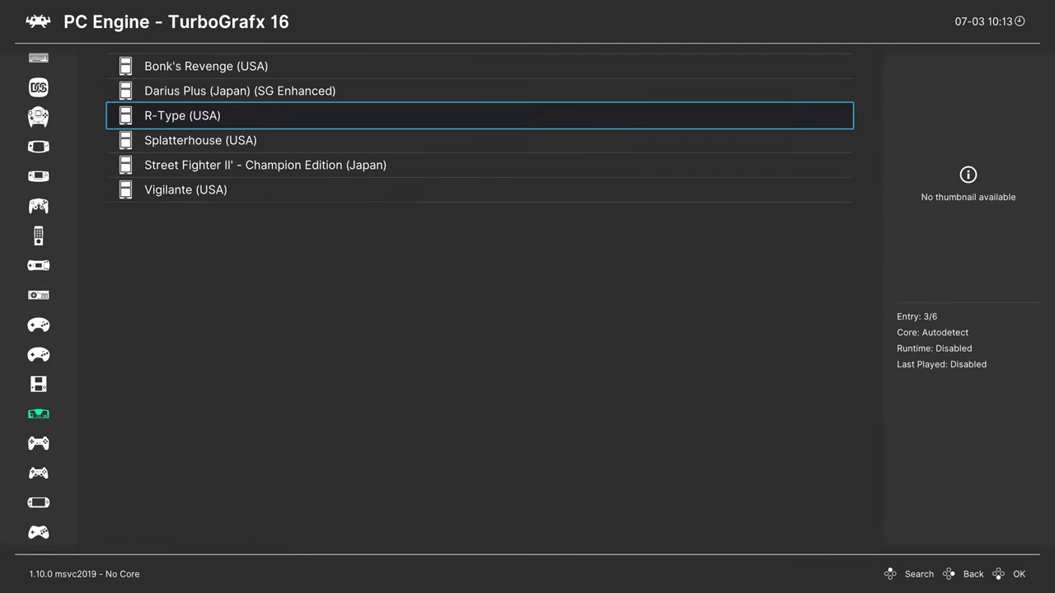
key(Up)
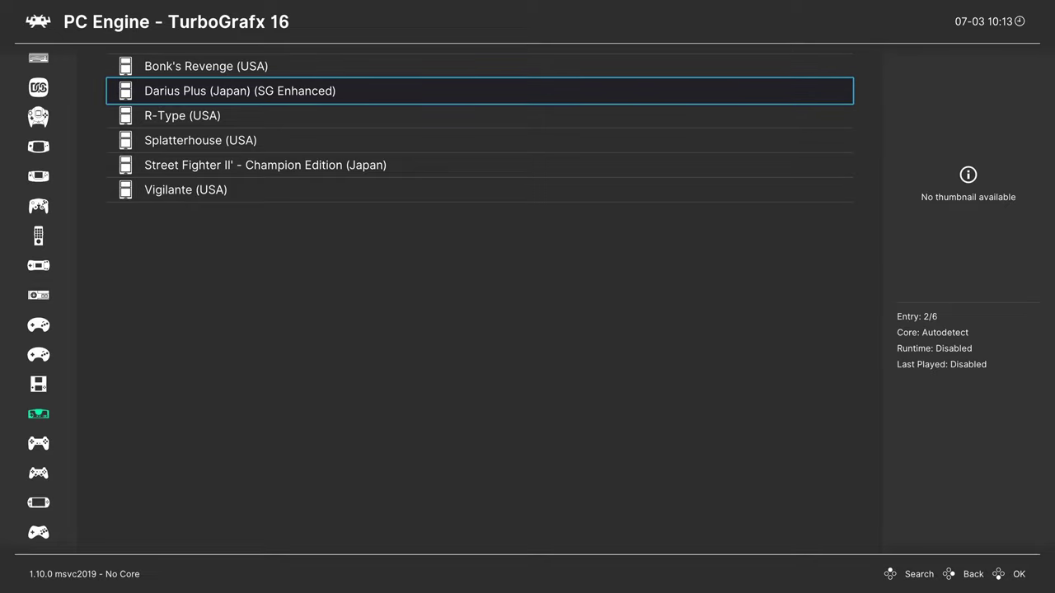
key(BackSpace)
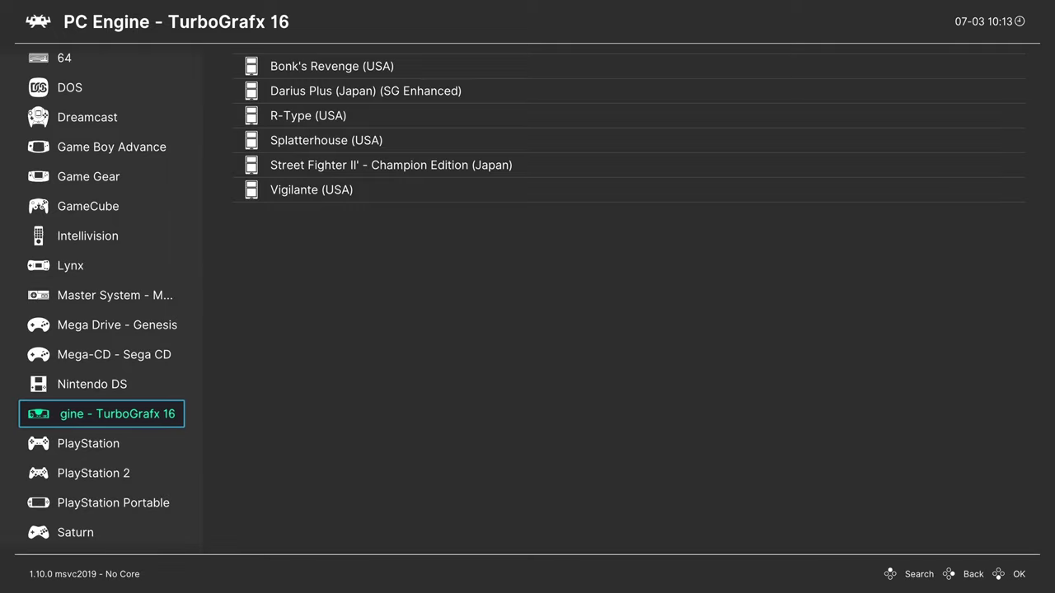
- Scroll the sidebar past the 5200 playlist to History, Netplay and Import Content
key(Down)
key(Down)
key(Down)
key(Down)
key(Down)
key(Down)
key(Down)
key(Down)
key(Down)
key(Down)
key(Down)
key(Down)
key(Down)
key(Down)
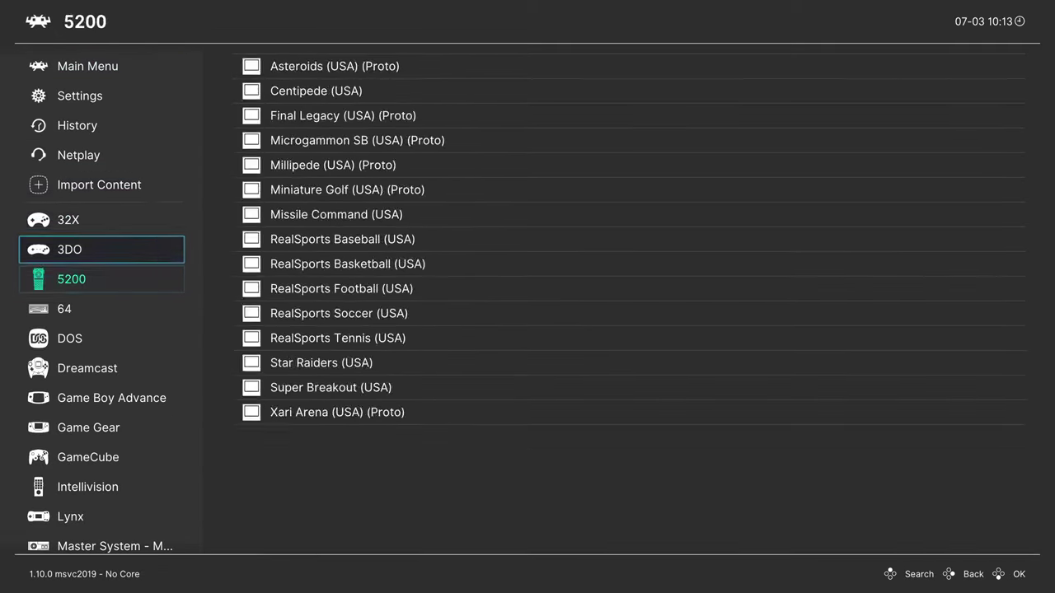
key(Down)
key(Down)
key(Down)
key(Down)
key(Down)
key(Down)
key(Down)
key(Down)
key(Down)
key(Down)
key(Down)
key(Down)
key(Down)
key(Down)
key(Down)
key(Down)
key(Down)
key(Down)
key(Down)
key(Down)
key(Down)
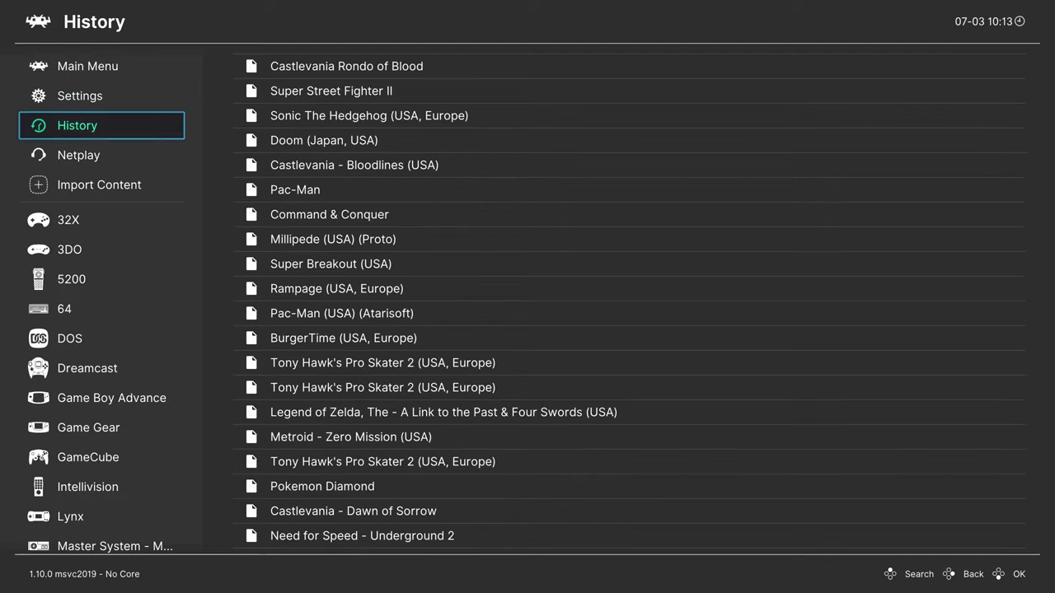
key(Down)
key(Down)
key(Down)
key(Down)
key(Down)
key(Down)
key(Down)
key(Down)
key(Down)
key(Down)
key(Down)
key(Down)
key(Down)
key(Down)
key(Down)
key(Down)
key(Down)
key(Down)
key(Down)
key(Down)
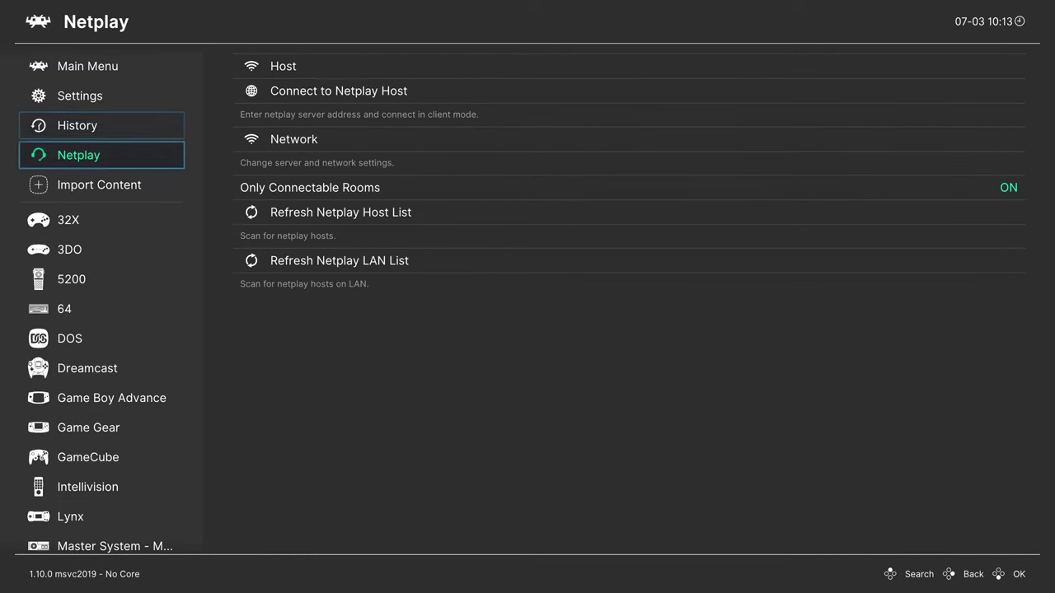
key(Down)
- Open the Manual Scan settings page under Import Content
key(Right)
key(Down)
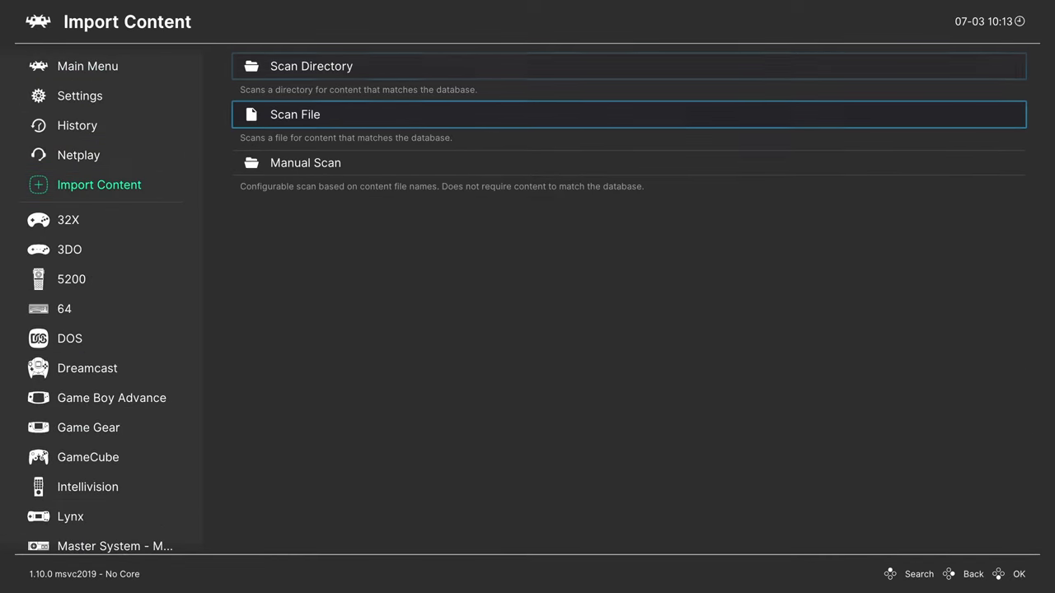
- Set the content directory to E:\Games\PC Engine CD Games
key(Down)
key(Down)
key(Up)
key(Return)
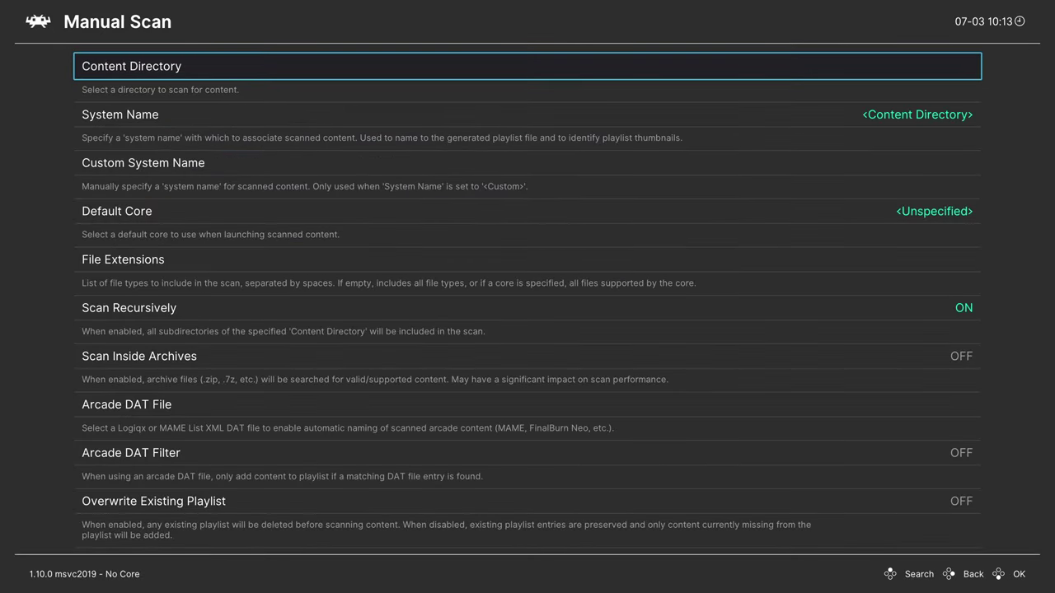
key(Return)
key(Down)
key(Down)
key(Return)
key(Down)
key(Down)
key(Down)
key(Down)
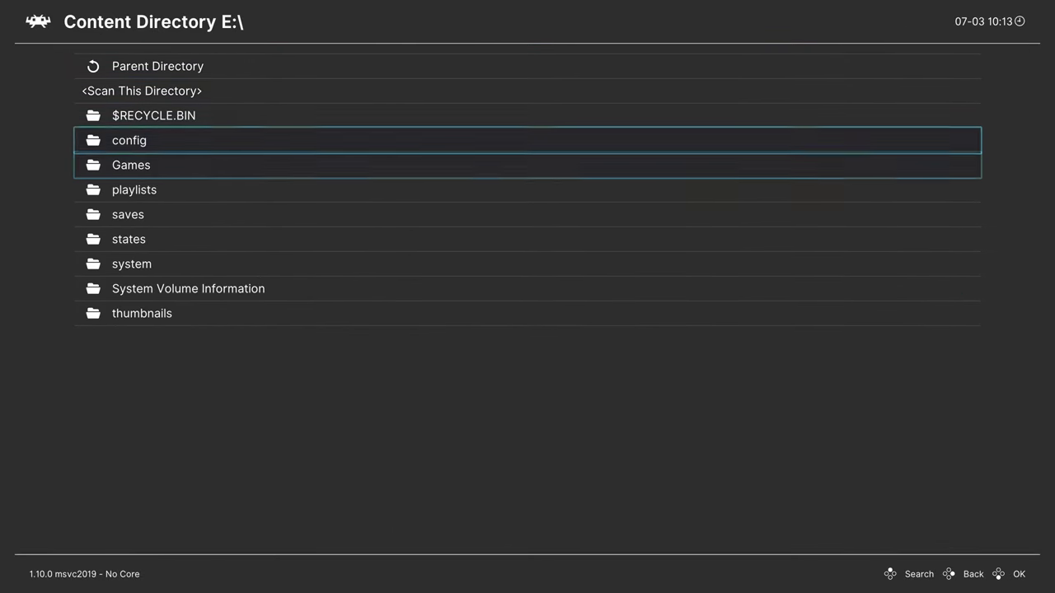
key(Return)
key(Down)
key(Down)
key(Down)
key(Down)
key(Down)
key(Down)
key(Down)
key(Down)
key(Down)
key(Down)
key(Down)
key(Down)
key(Down)
key(Down)
key(Down)
key(Down)
key(Down)
key(Down)
key(Down)
key(Down)
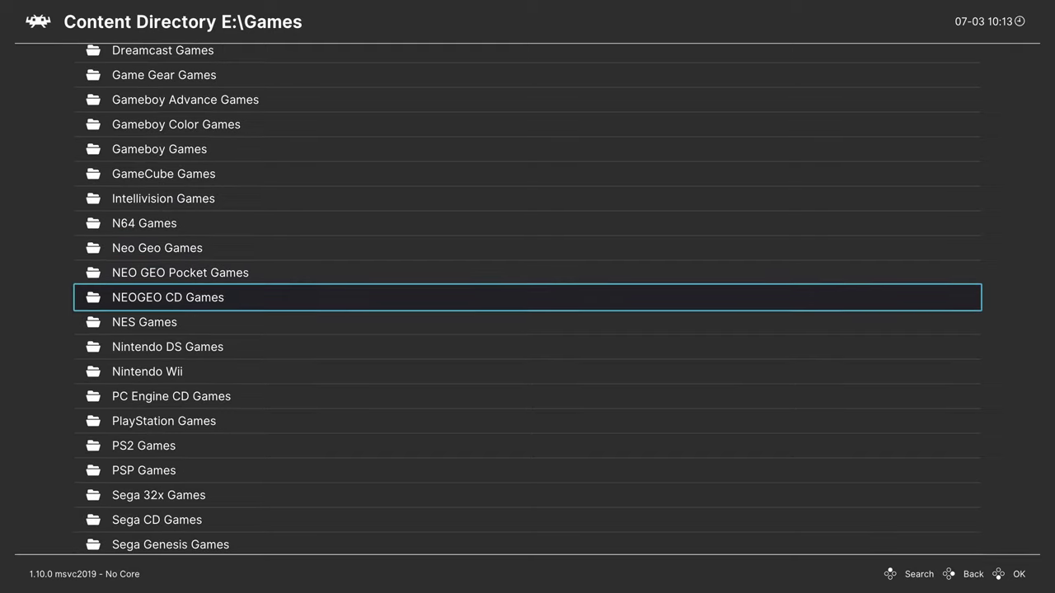
key(Down)
key(Down)
key(Down)
key(Down)
key(Down)
key(Up)
key(Return)
key(Return)
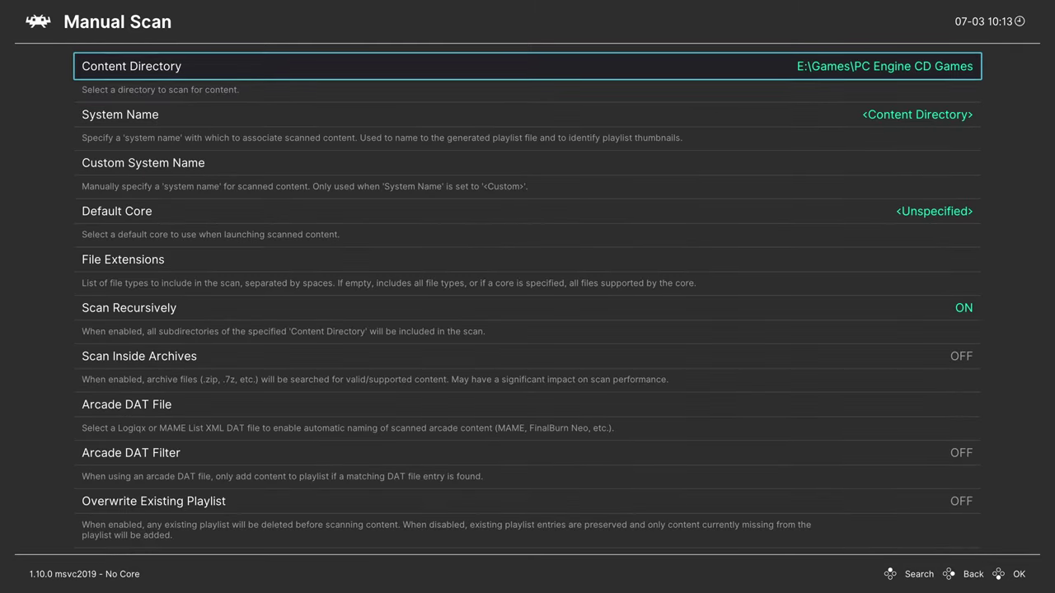
key(Down)
key(Return)
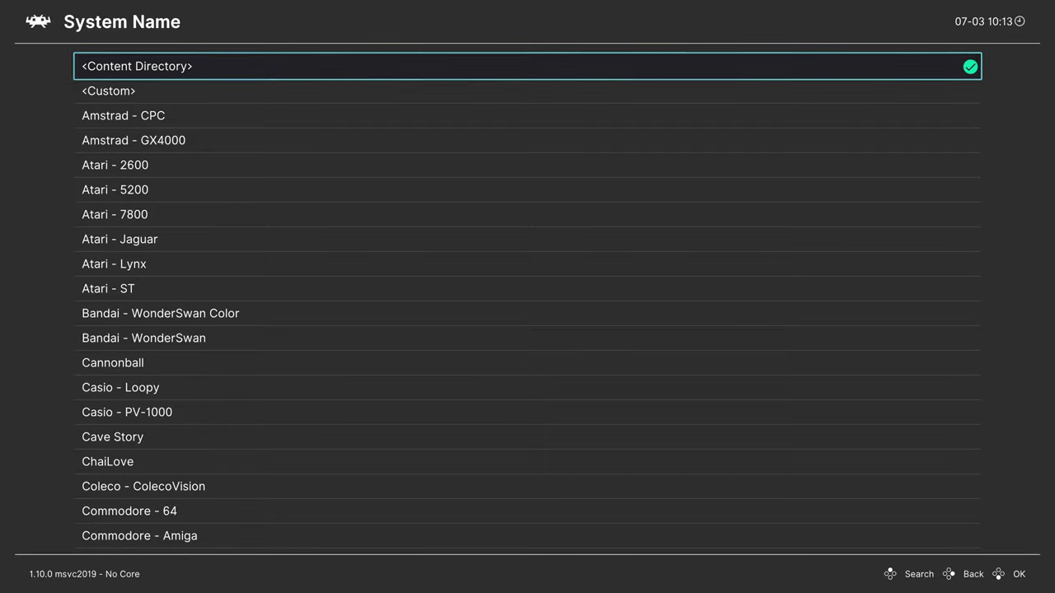
- Choose NEC - PC Engine CD - TurboGrafx-CD as the system name
key(Down)
key(Down)
key(Down)
key(Down)
key(Down)
key(Down)
key(Down)
key(Down)
key(Down)
key(Down)
key(Down)
key(Down)
key(Down)
key(Down)
key(Down)
key(Down)
key(Down)
key(Down)
key(Down)
key(Down)
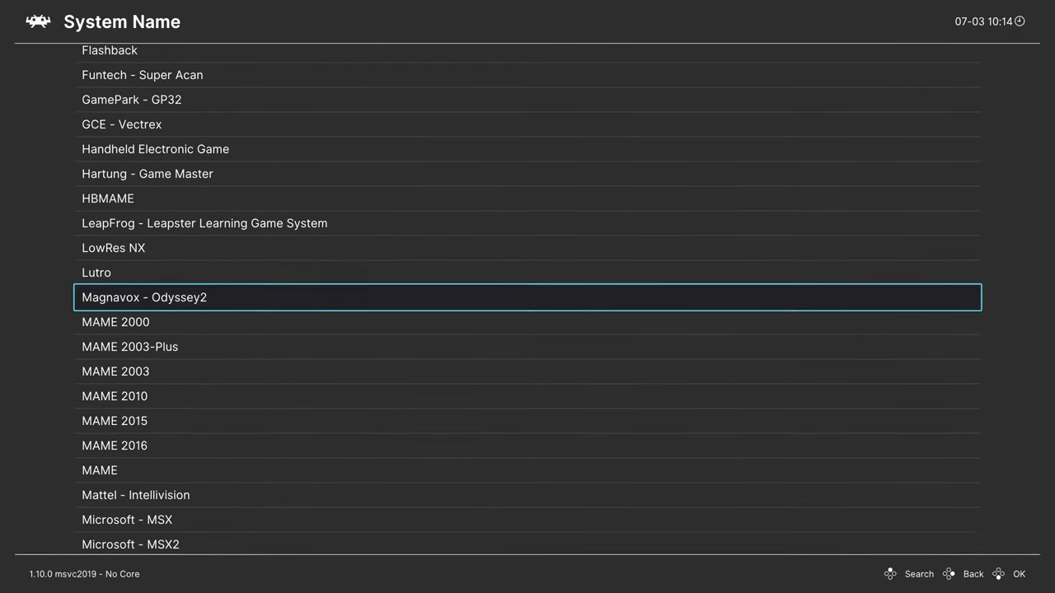
key(Down)
key(Down)
key(Down)
key(Down)
key(Down)
key(Down)
key(Down)
key(Down)
key(Down)
key(Down)
key(Down)
key(Down)
key(Down)
key(Down)
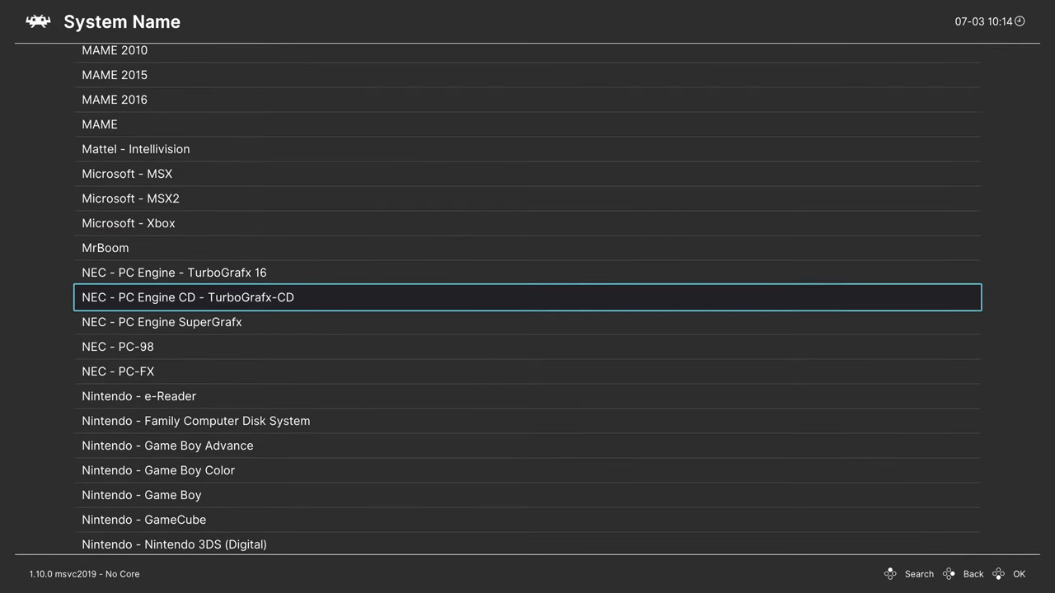
key(Return)
- Set Beetle SuperGrafx as the default core
key(Down)
key(Down)
key(Return)
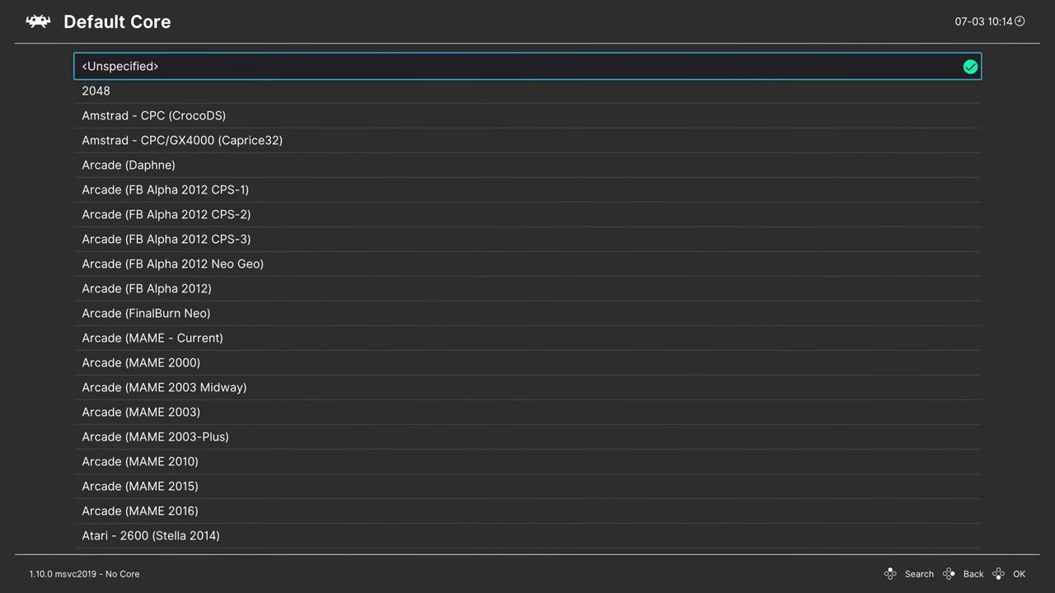
key(Down)
key(Down)
key(Down)
key(Down)
key(Down)
key(Down)
key(Down)
key(Down)
key(Down)
key(Down)
key(Down)
key(Down)
key(Down)
key(Down)
key(Down)
key(Down)
key(Down)
key(Down)
key(Down)
key(Down)
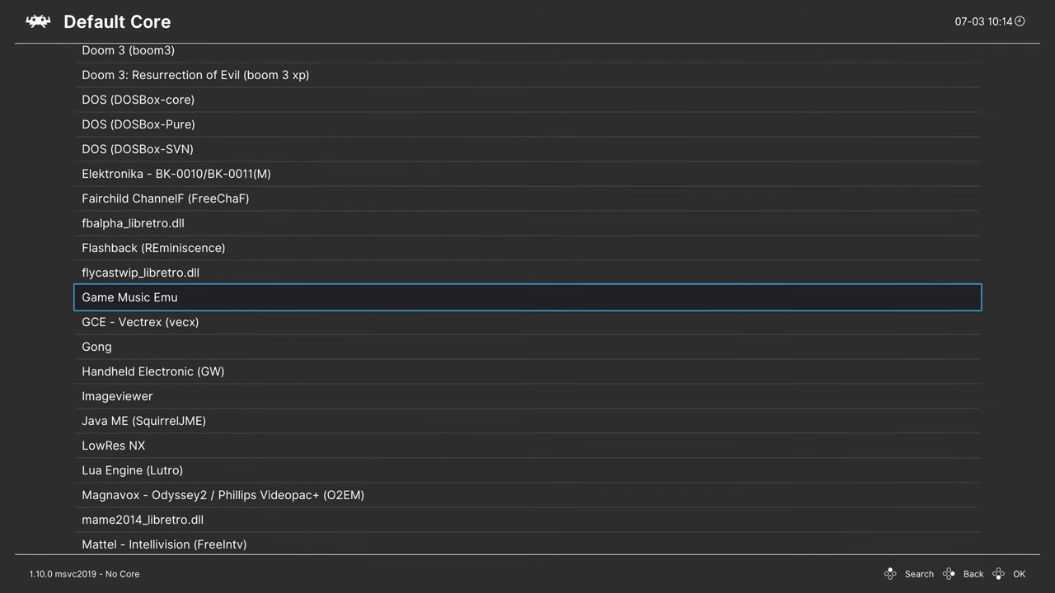
key(Down)
key(Down)
key(Down)
key(Down)
key(Down)
key(Down)
key(Down)
key(Down)
key(Down)
key(Down)
key(Down)
key(Down)
key(Down)
key(Down)
key(Down)
key(Down)
key(Down)
key(Down)
key(Down)
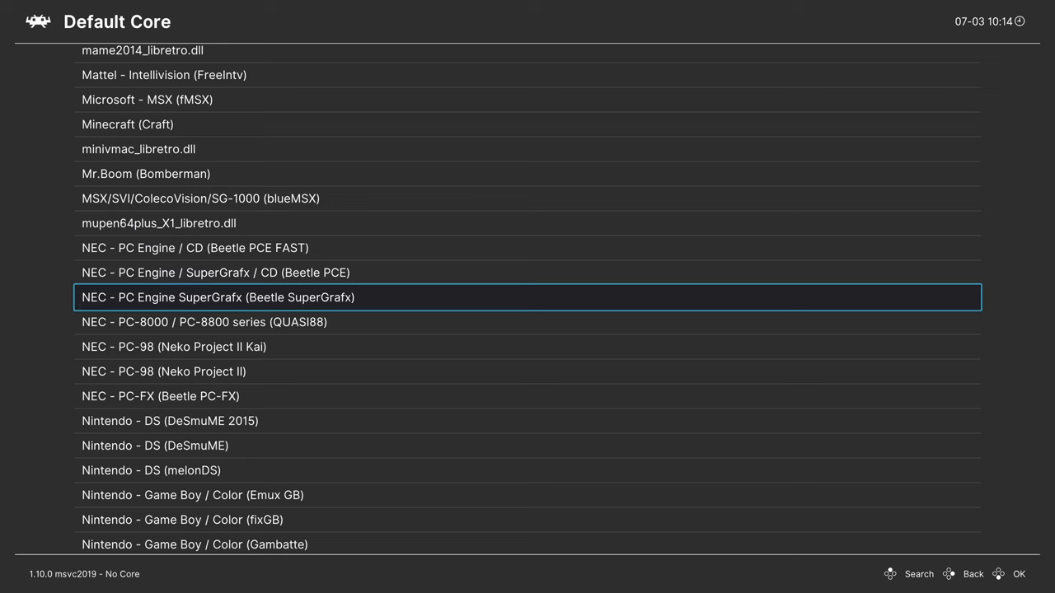
key(Return)
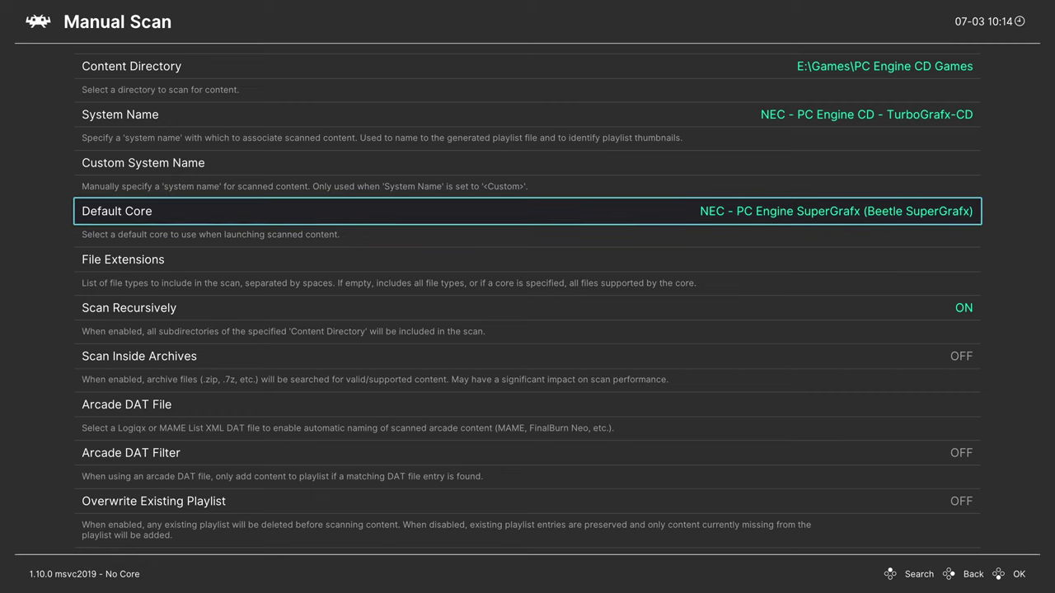
key(Down)
- Enter cue as the only file extension for the manual scan
key(Return)
key(Right)
key(Right)
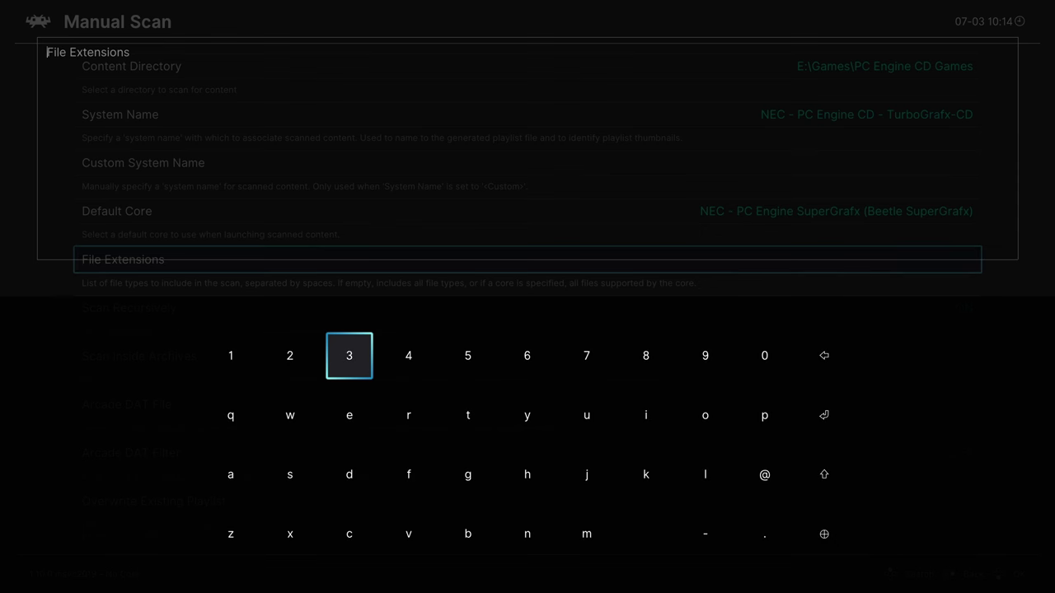
key(Right)
key(Down)
key(Down)
key(Down)
key(Left)
key(Return)
key(Right)
key(Right)
key(Right)
key(Right)
key(Up)
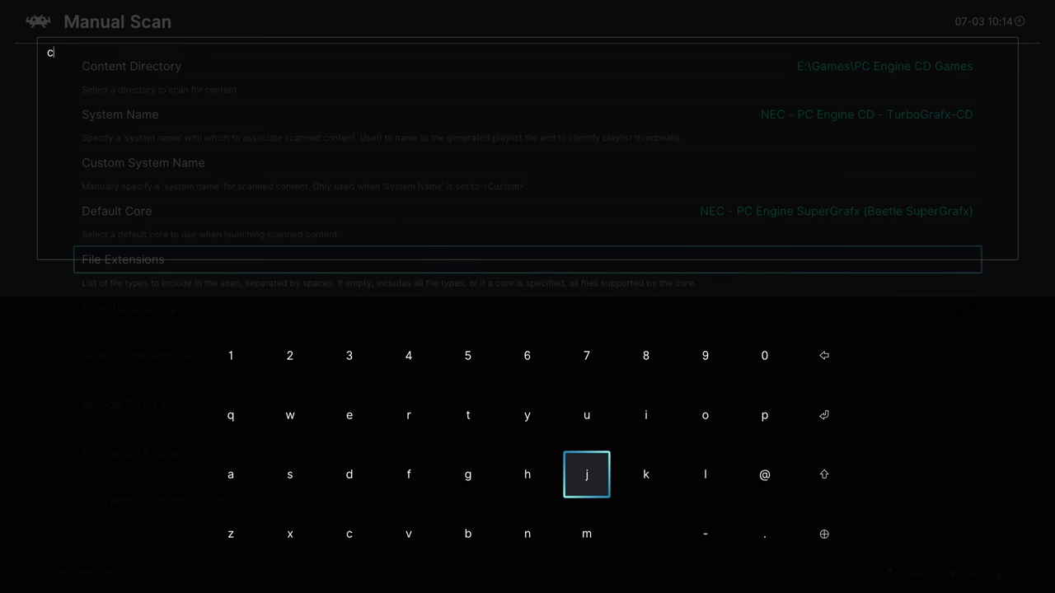
key(Up)
key(Return)
key(Left)
key(Left)
key(Left)
key(Left)
key(Return)
key(Return)
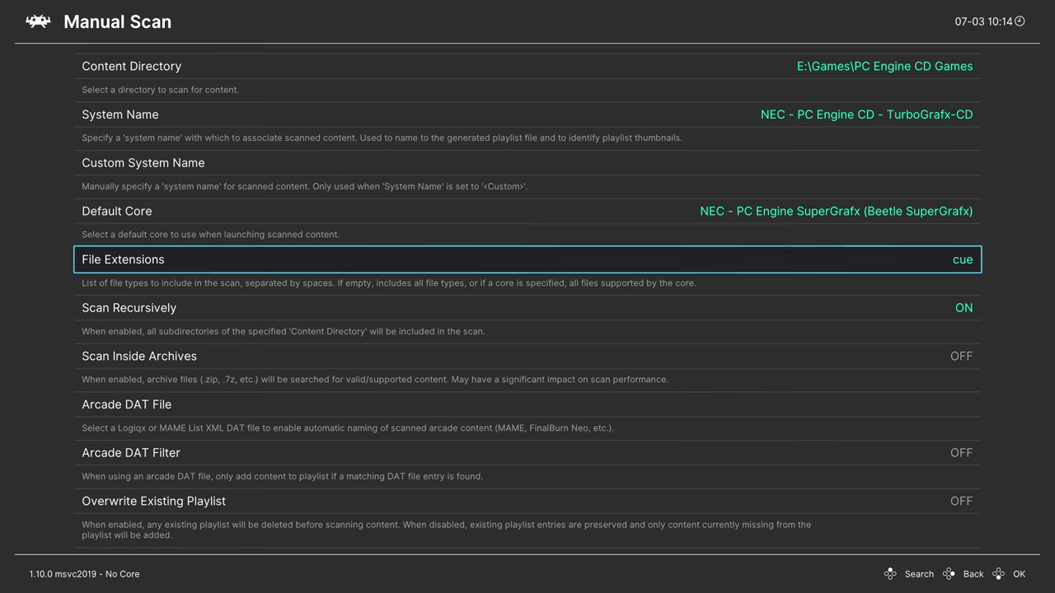
- Run Start Scan on the PC Engine CD folder and leave the scan settings
key(Down)
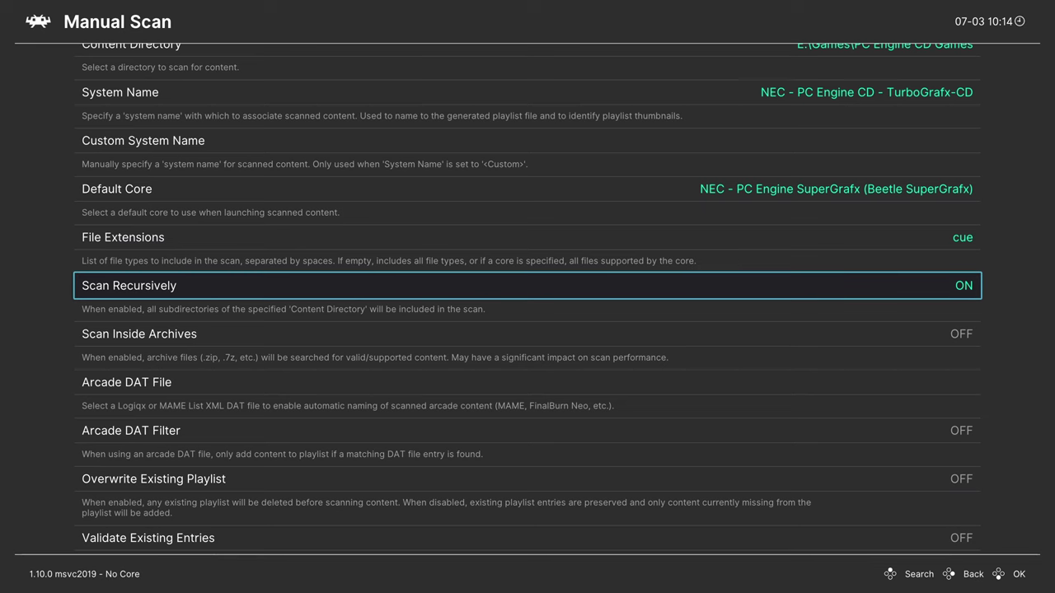
key(Down)
key(Down)
key(Down)
key(Down)
key(Down)
key(Down)
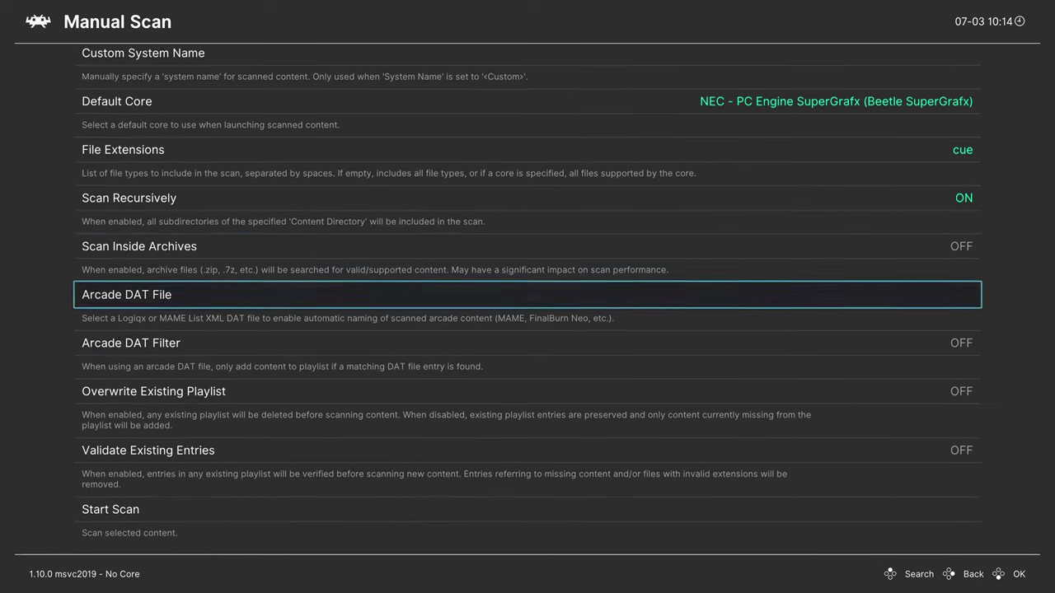
key(Return)
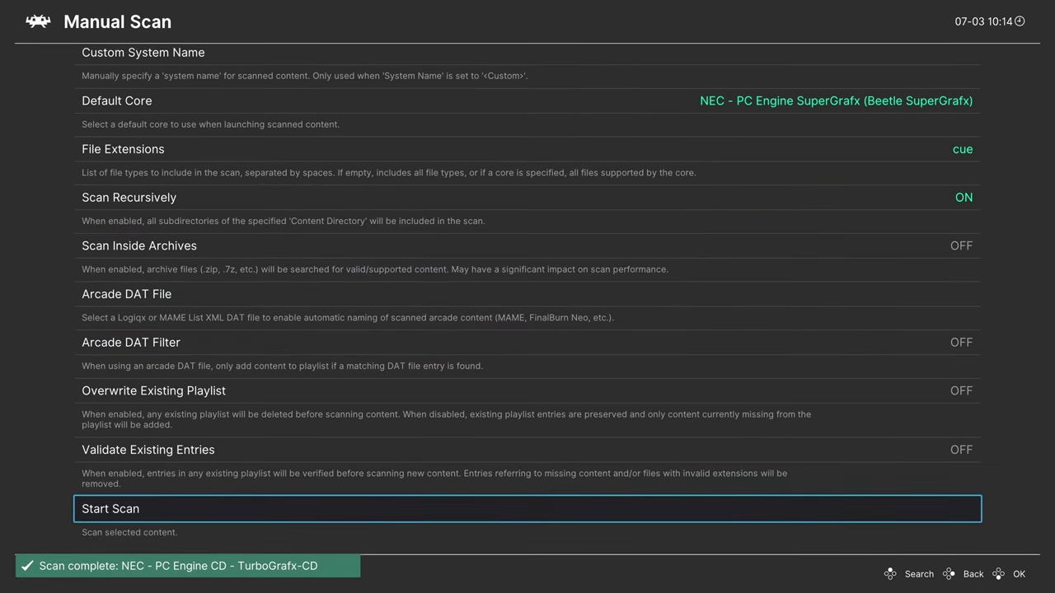
key(BackSpace)
- Check the PC Engine CD list, then show the PC Engine - TurboGrafx 16 playlist
key(Left)
key(Down)
key(Down)
key(Down)
key(Down)
key(Down)
key(Down)
key(Down)
key(Down)
key(Down)
key(Down)
key(Down)
key(Down)
key(Down)
key(Down)
key(Down)
key(Down)
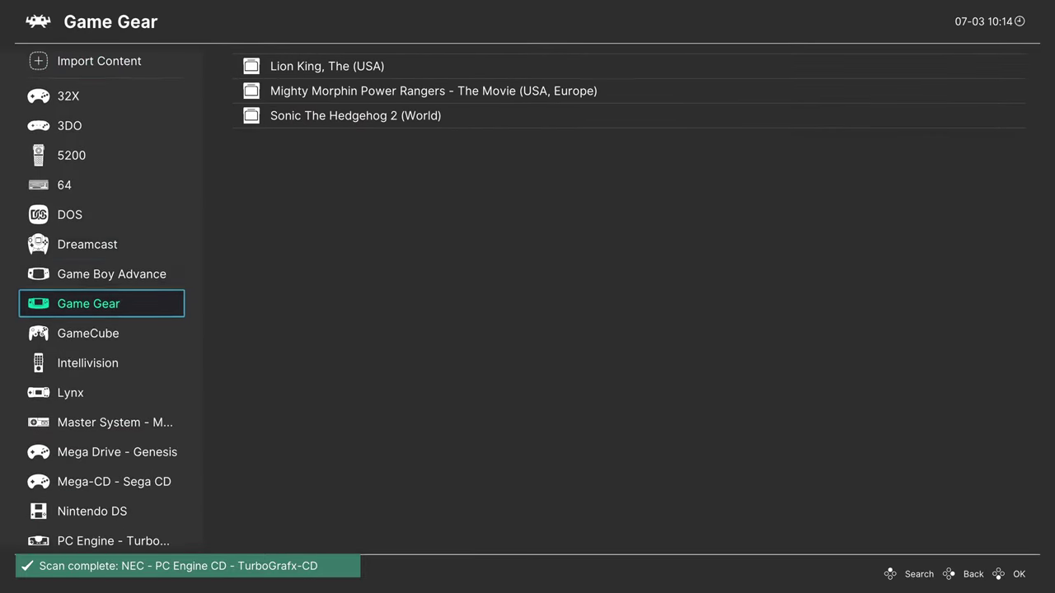
key(Down)
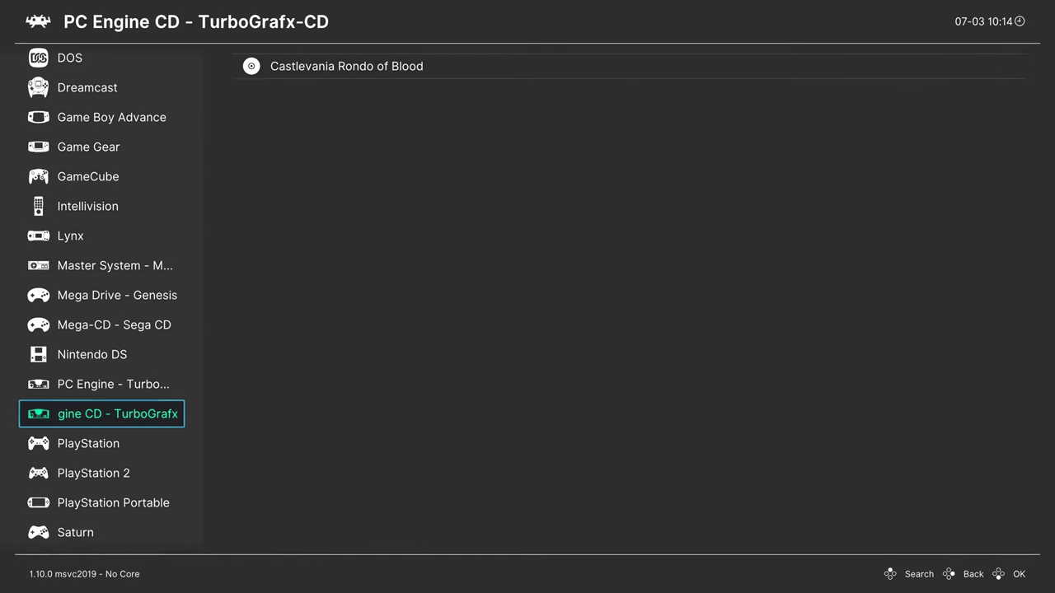
key(Right)
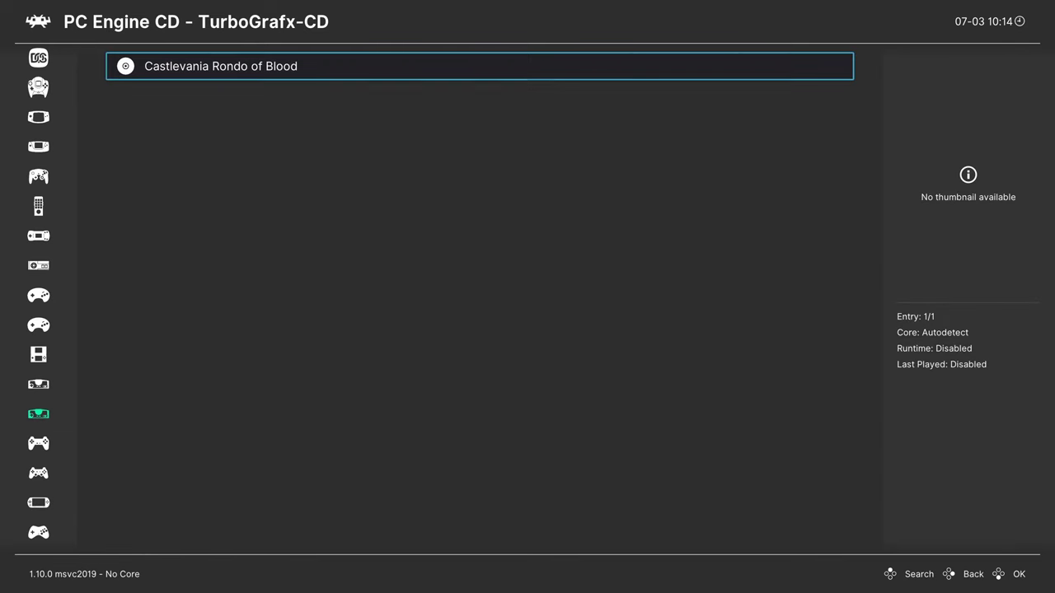
key(Left)
key(Up)
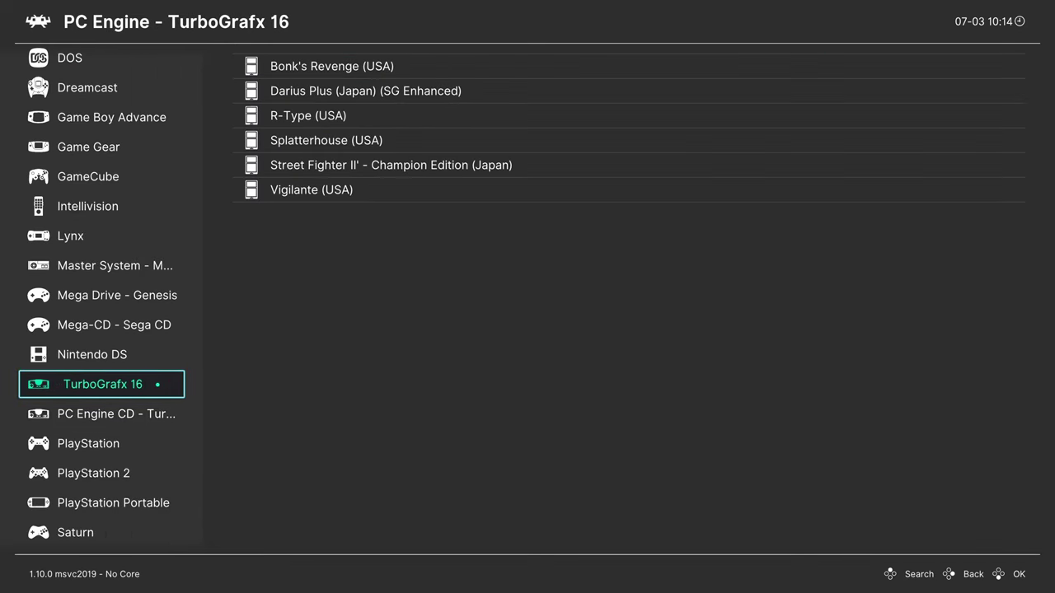
- Assign the Beetle SuperGrafx core to Street Fighter II' - Champion Edition and launch it
key(Right)
key(Down)
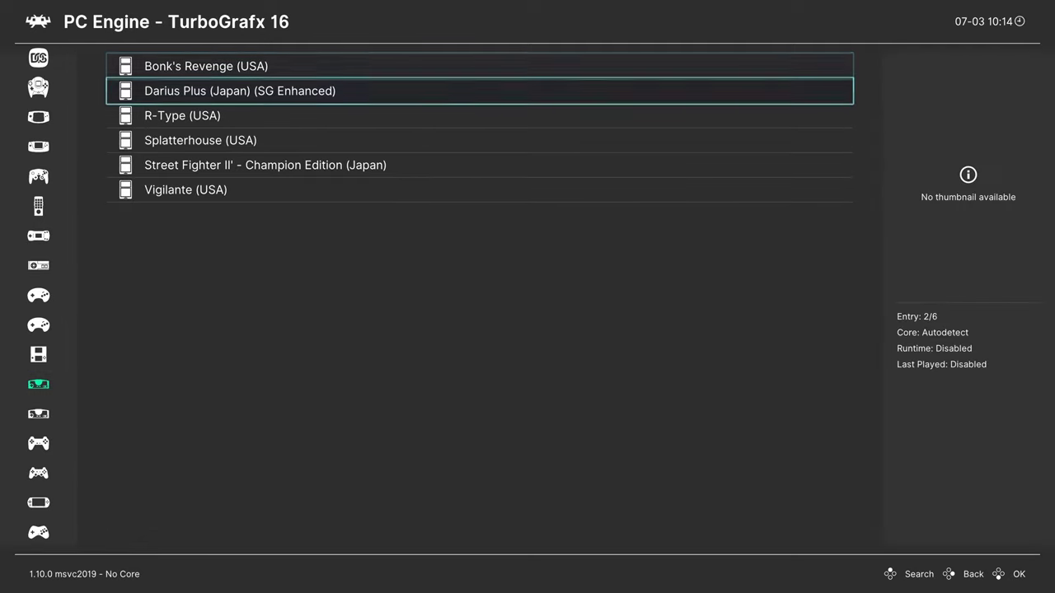
key(Down)
key(Down)
key(Down)
key(Return)
key(Return)
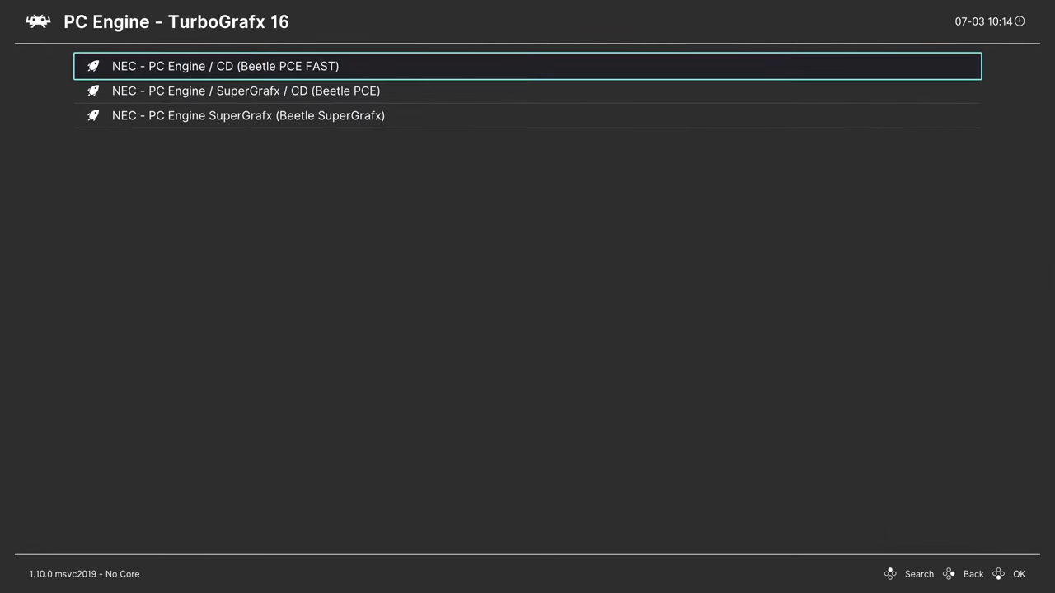
key(Down)
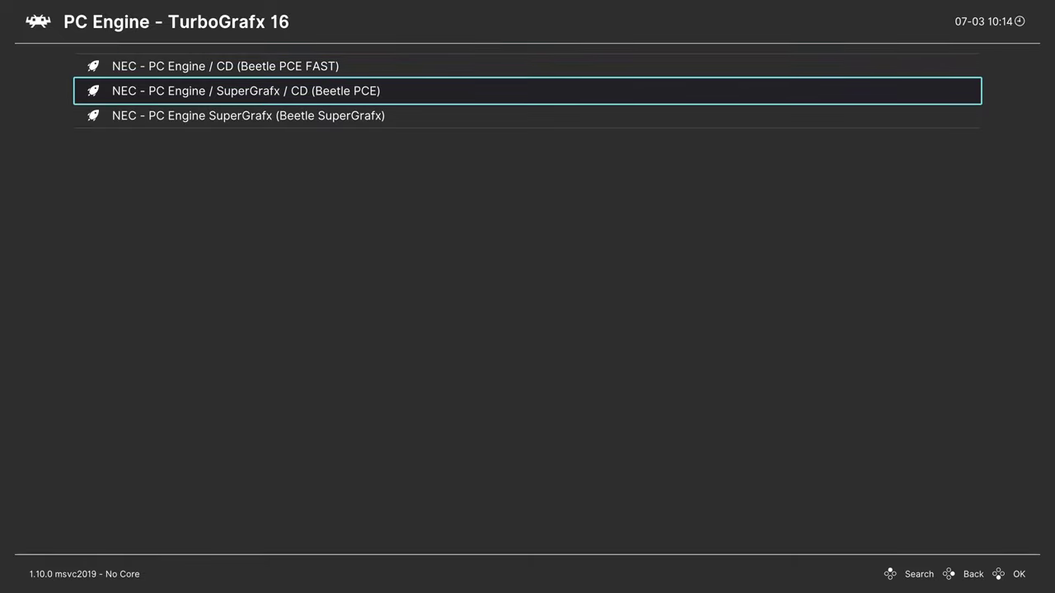
key(Down)
key(Return)
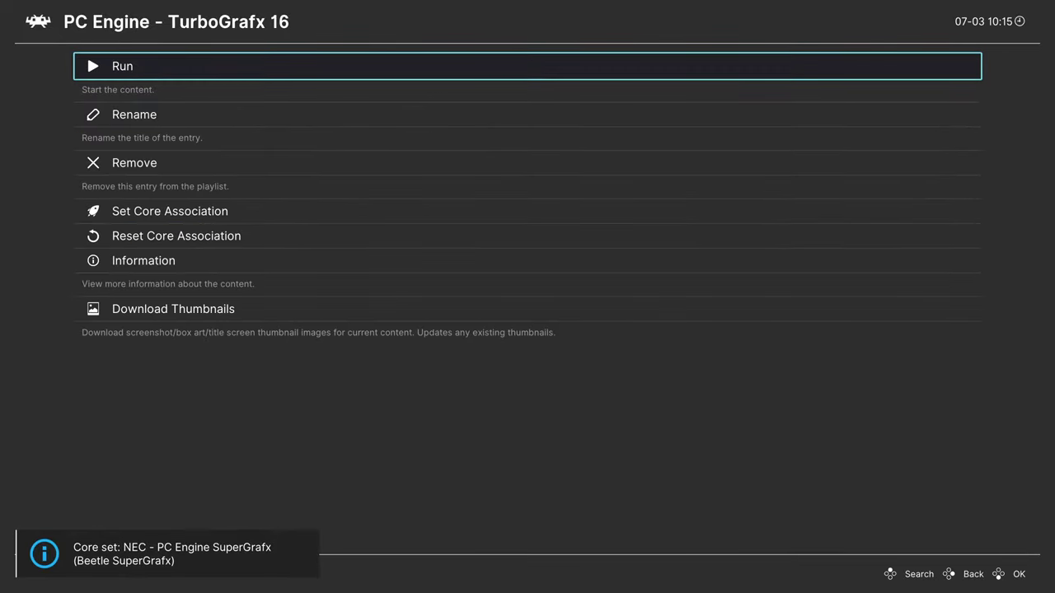
key(Return)
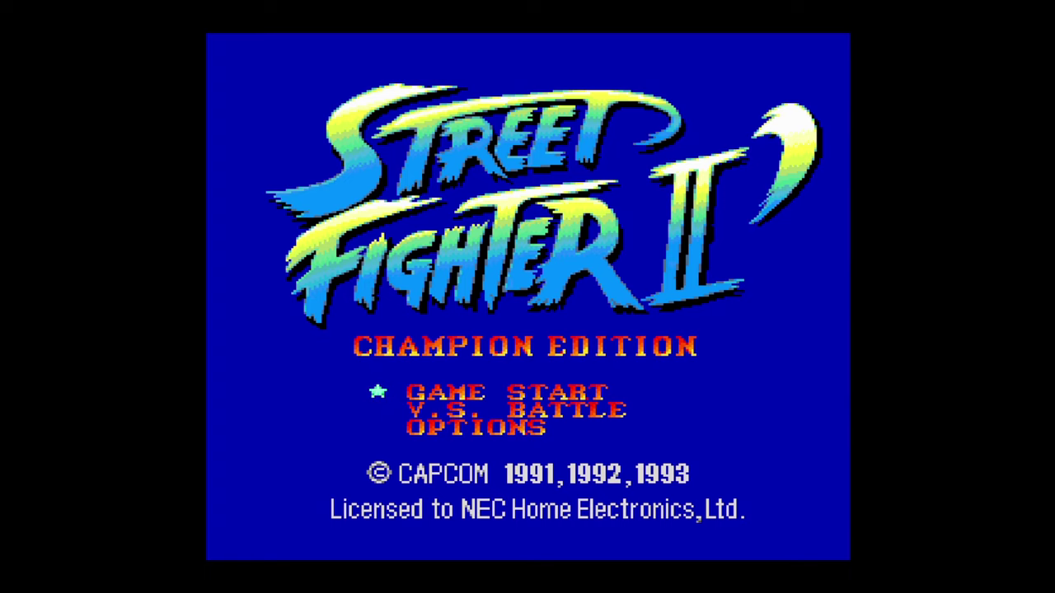
- Choose OPTIONS on the Street Fighter II' title screen
key(Return)
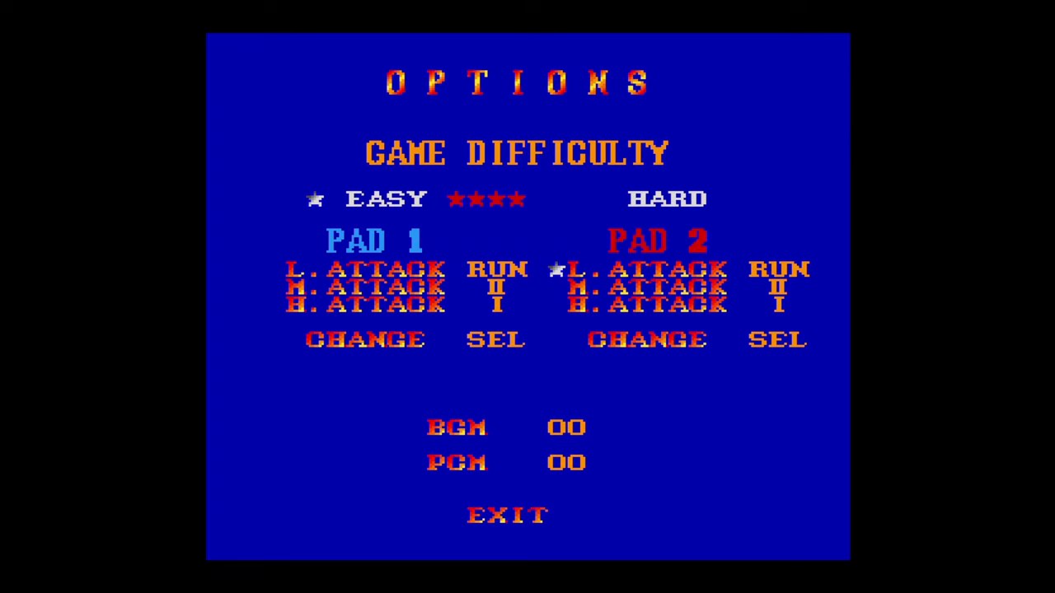
- Toggle pad 1 back and forth between 6-button and 2-button modes
key(Down)
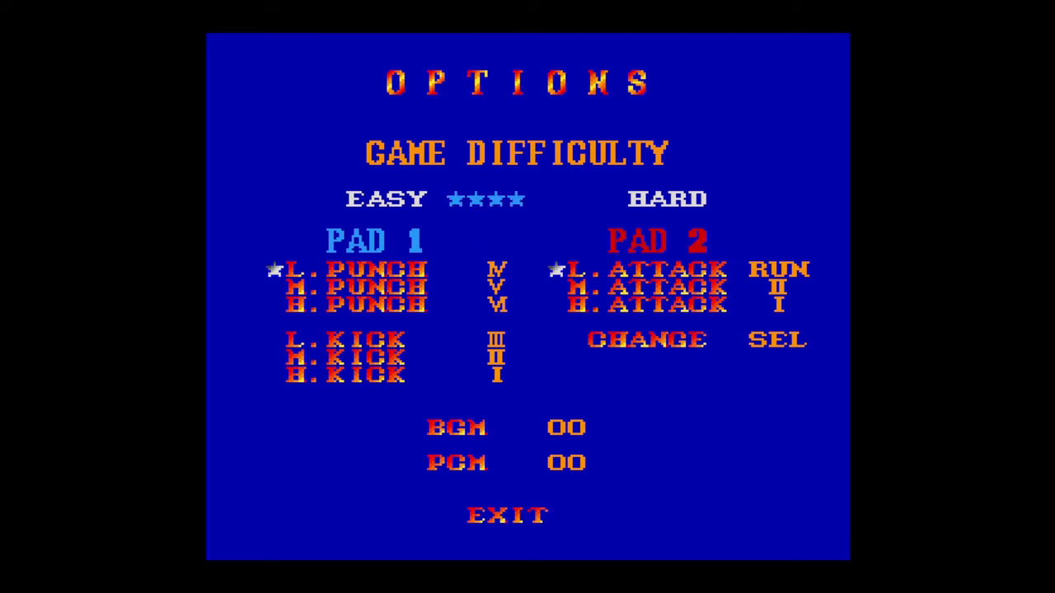
key(m)
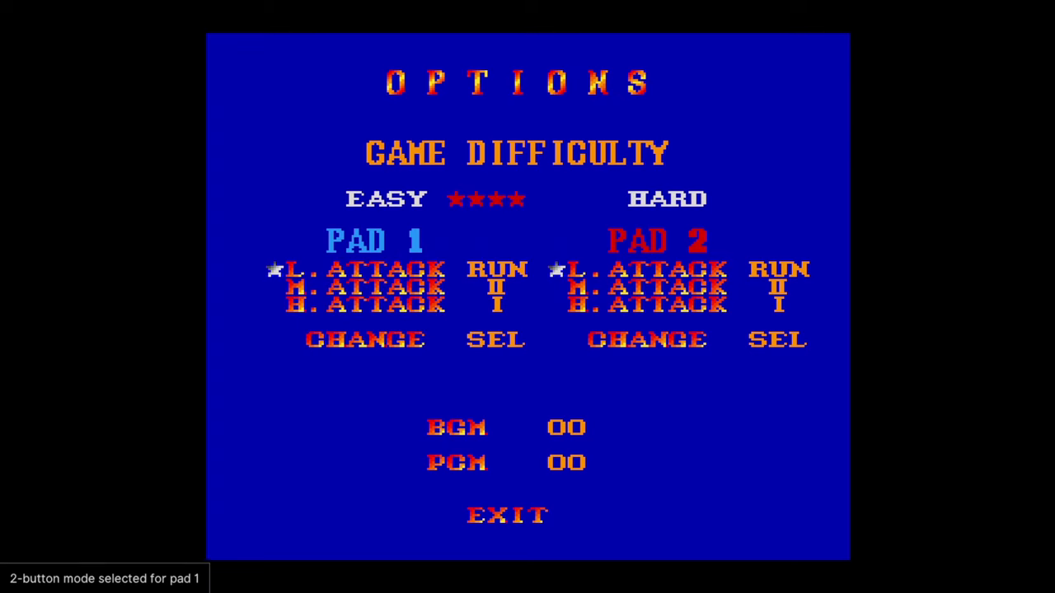
key(m)
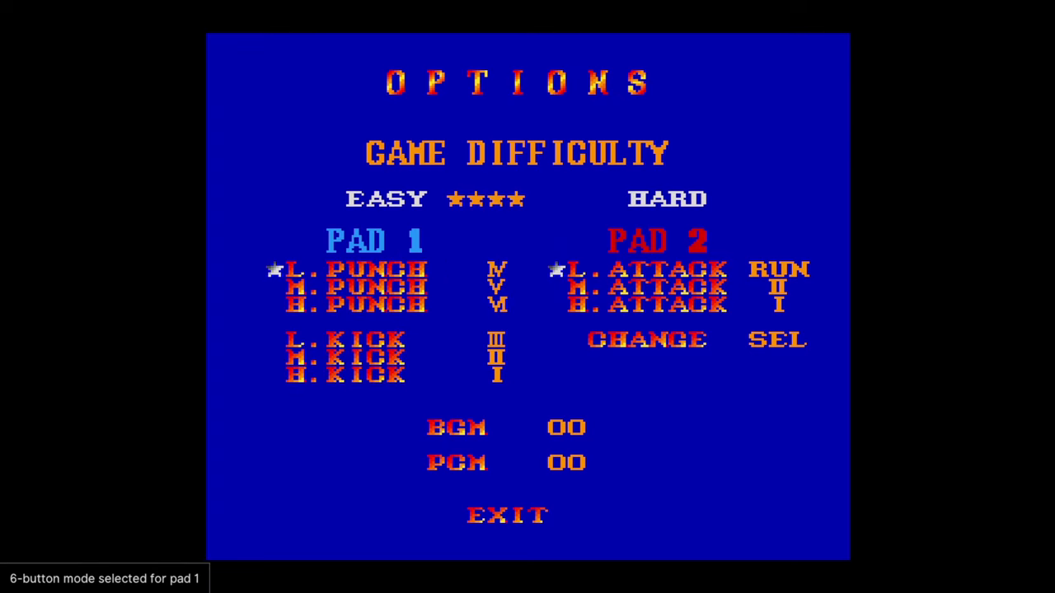
key(m)
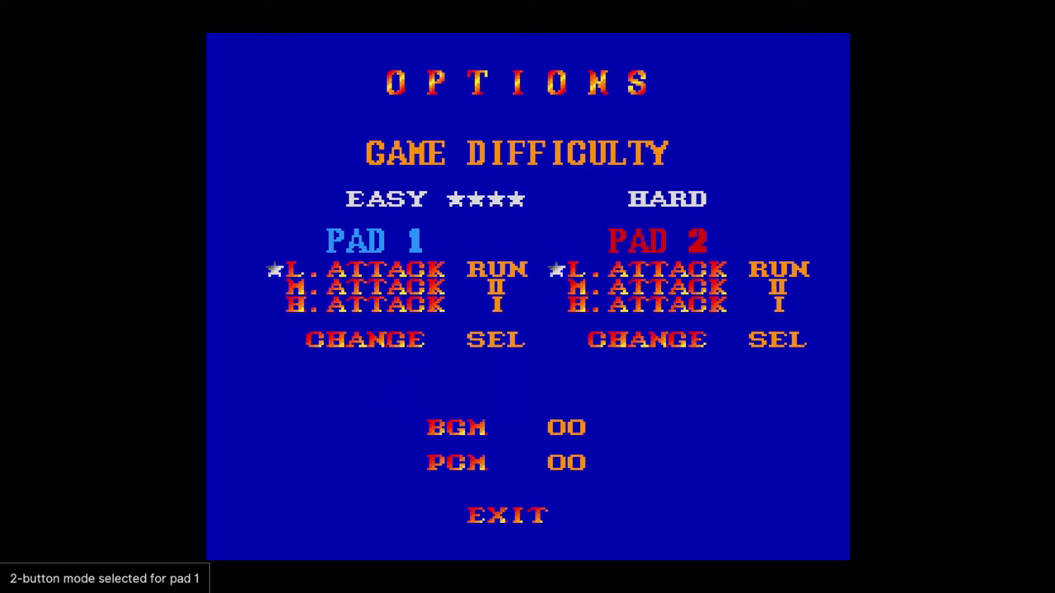
key(m)
key(m)
key(m)
key(m)
key(m)
key(m)
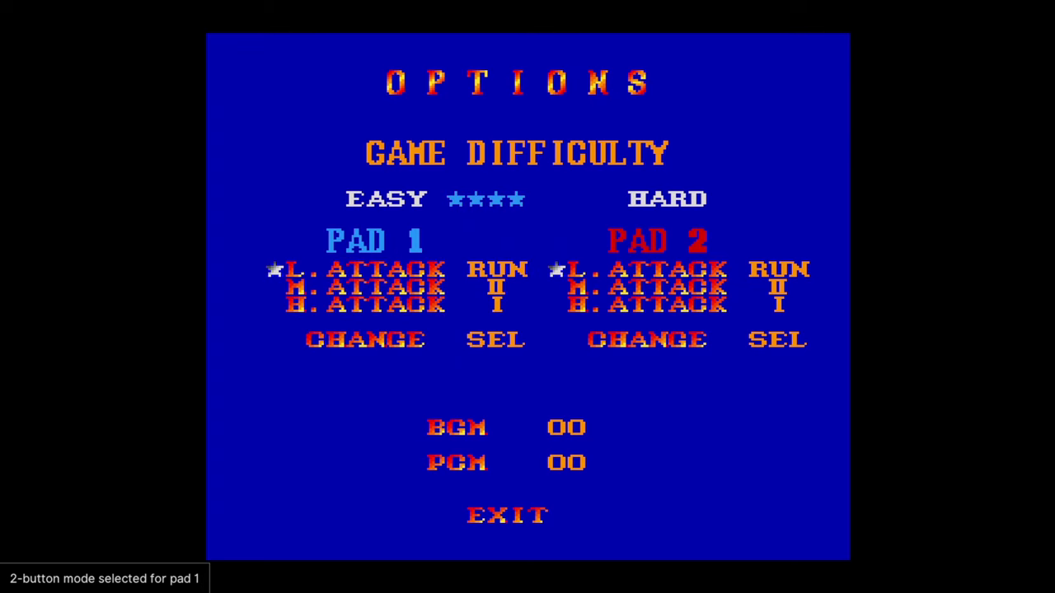
key(m)
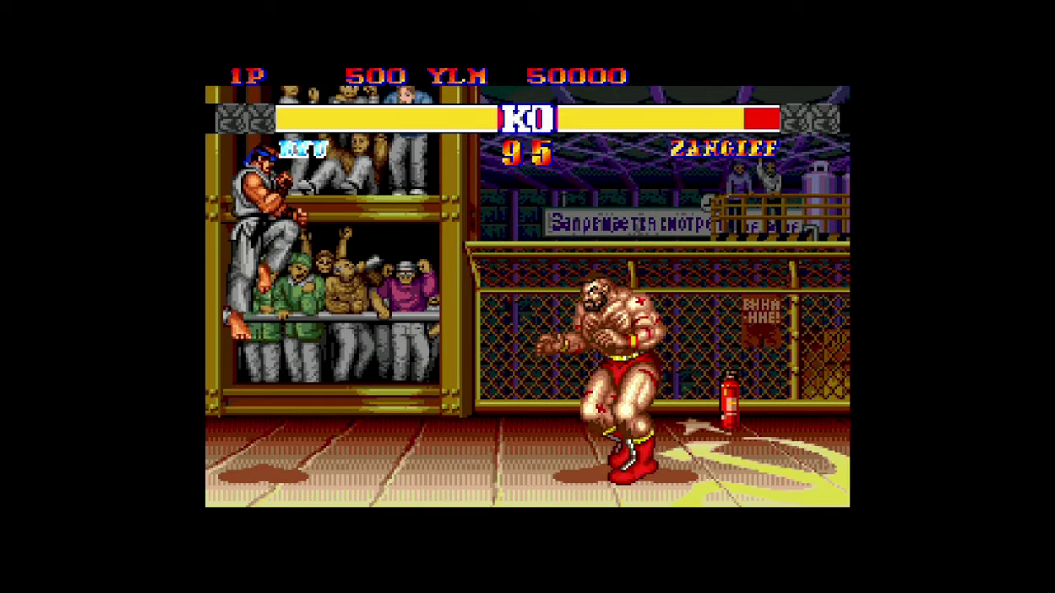
- Fight Zangief as Ryu with a fireball, a jump-stopping kick and a flip, then play on
key(Down)
key(Right)
key(a)
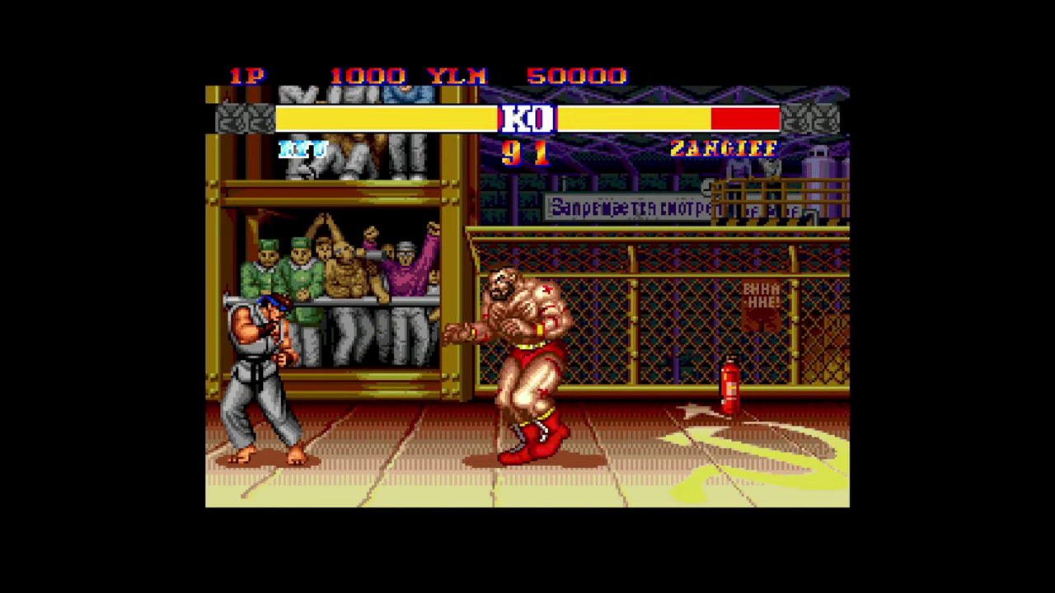
key(x)
key(Up)
key(Right)
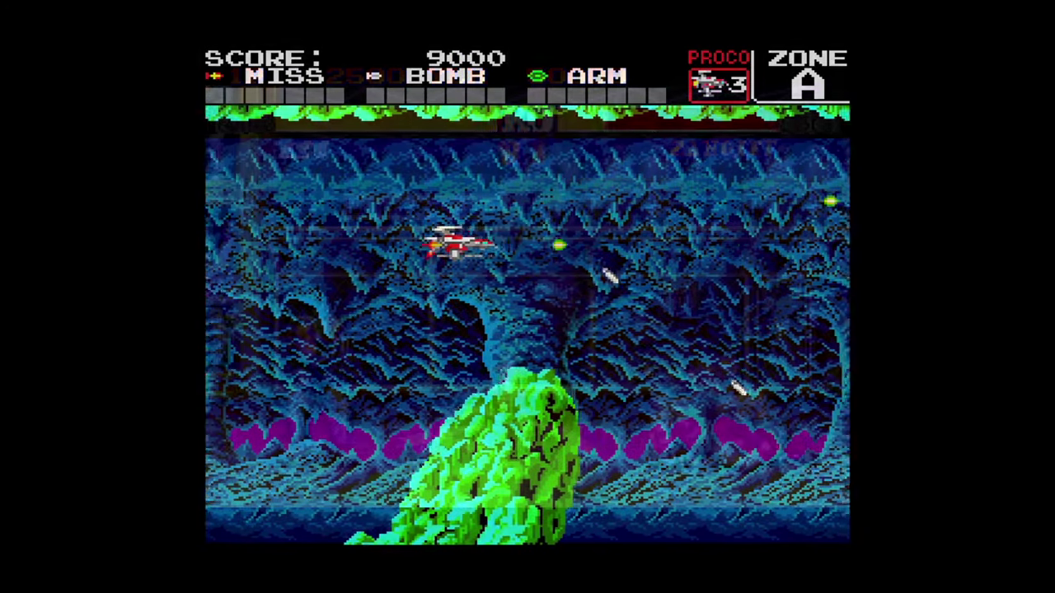
key(Right)
key(Down)
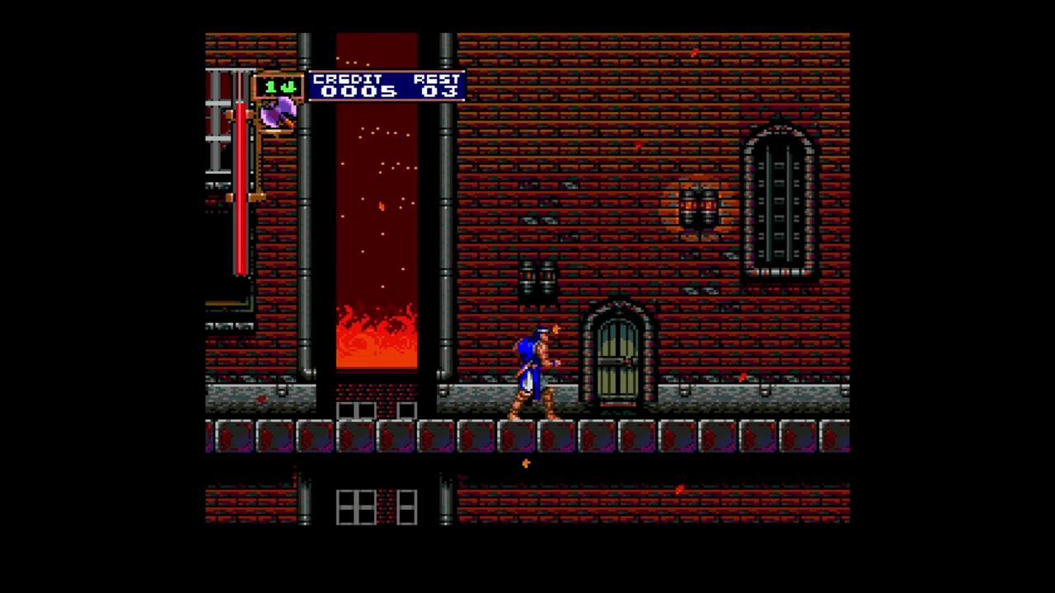
- Open the game's core options and set Colour Palette to Composite
key(F1)
key(Down)
key(Down)
key(Down)
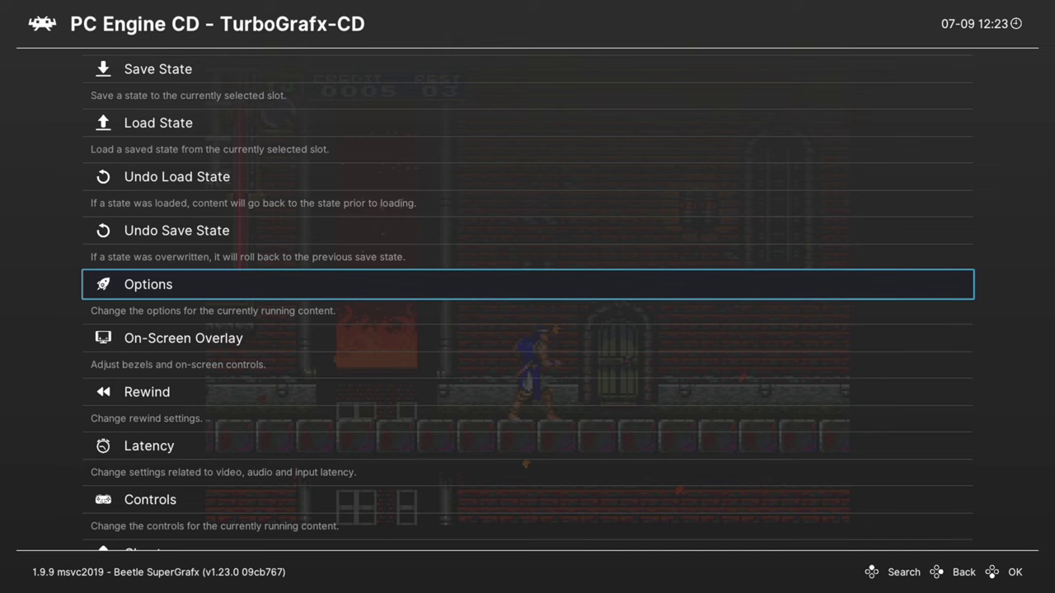
key(Return)
key(Down)
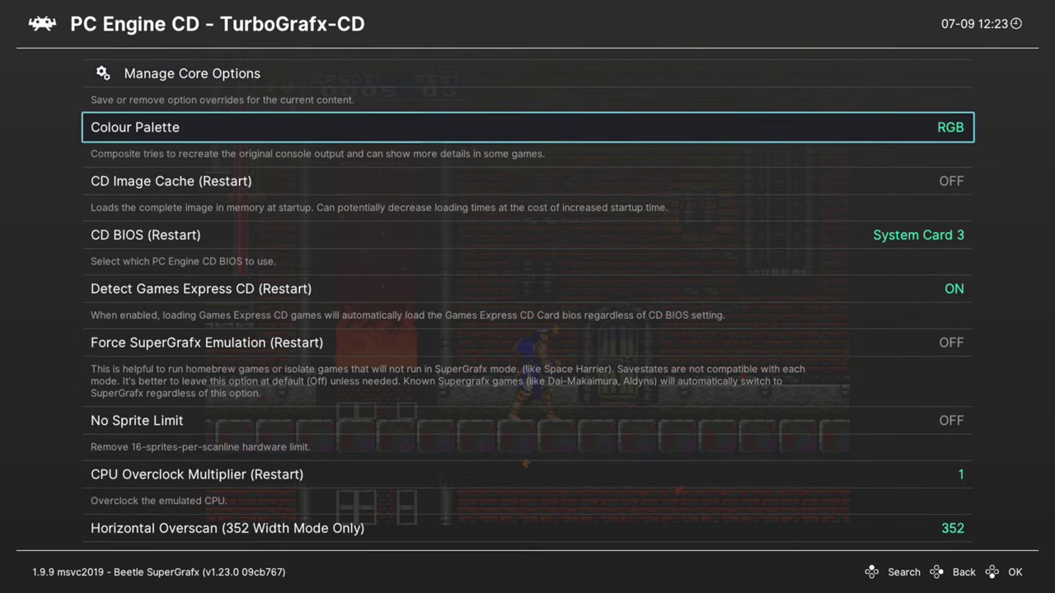
key(Return)
key(Down)
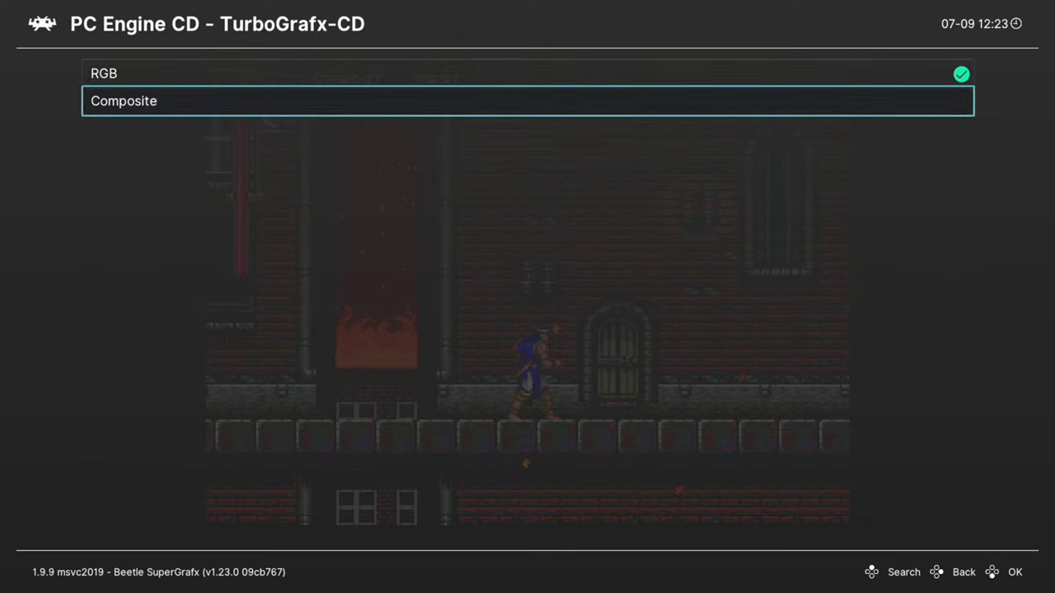
key(Return)
- Switch Colour Palette back to RGB and move down past CD Image Cache to CD BIOS
key(Return)
key(Up)
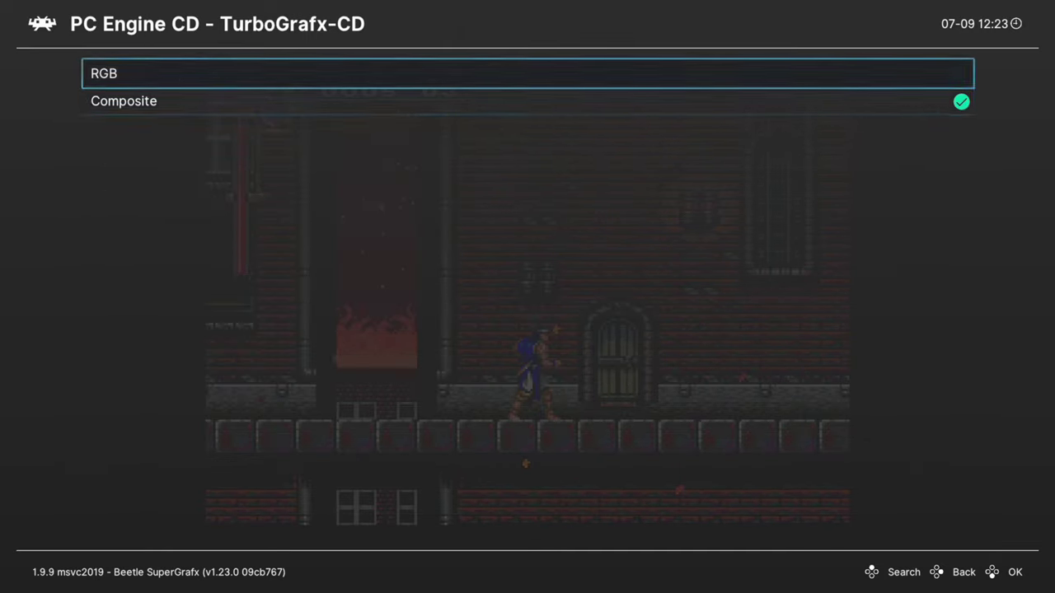
key(Return)
key(Return)
key(Down)
key(Return)
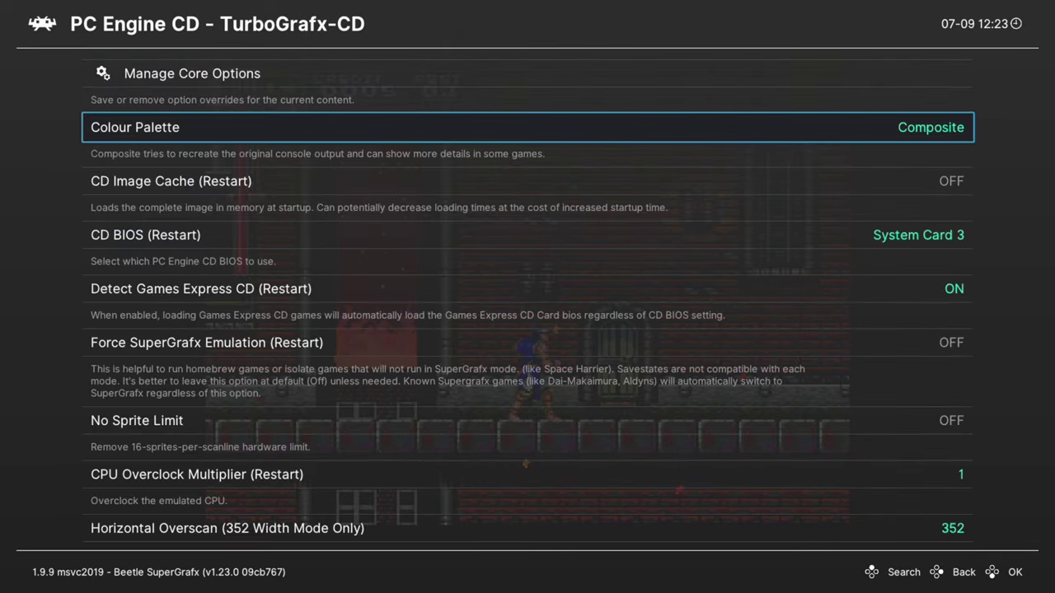
key(Return)
key(Up)
key(Return)
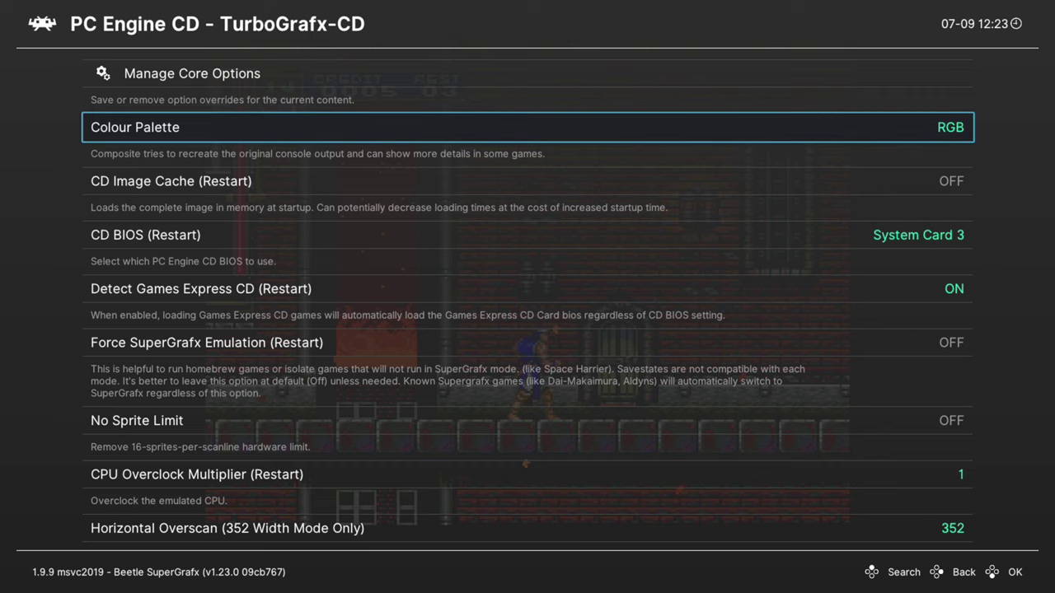
key(Down)
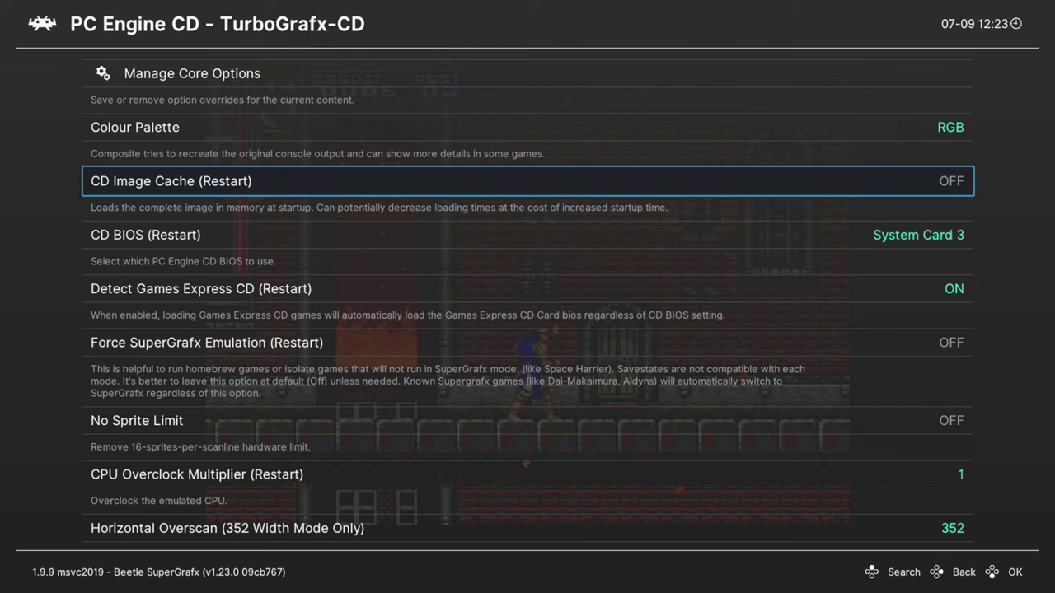
key(Down)
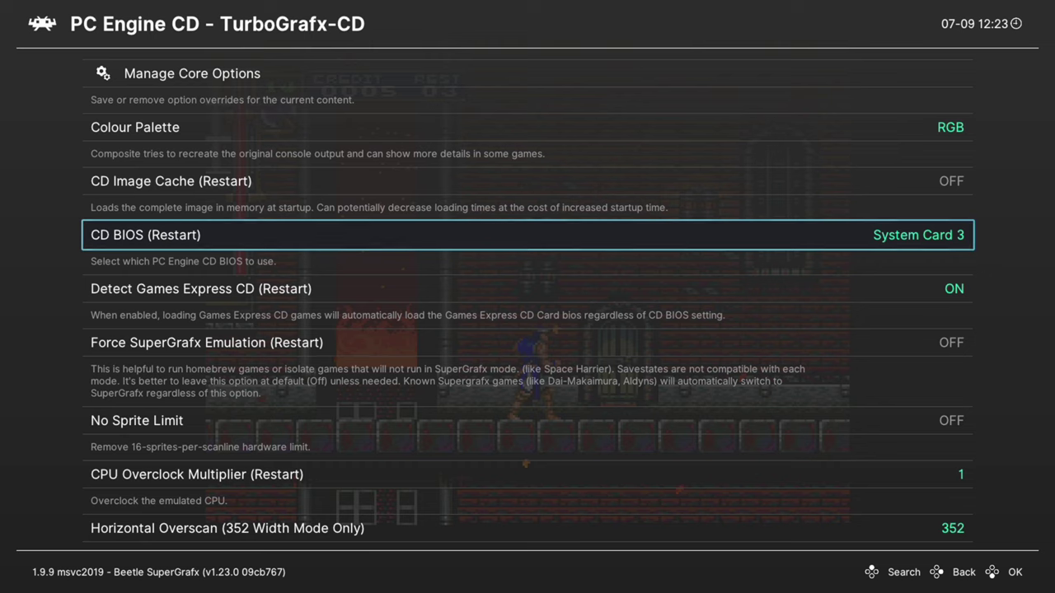
- Browse the CD BIOS choices and keep System Card 3
key(Return)
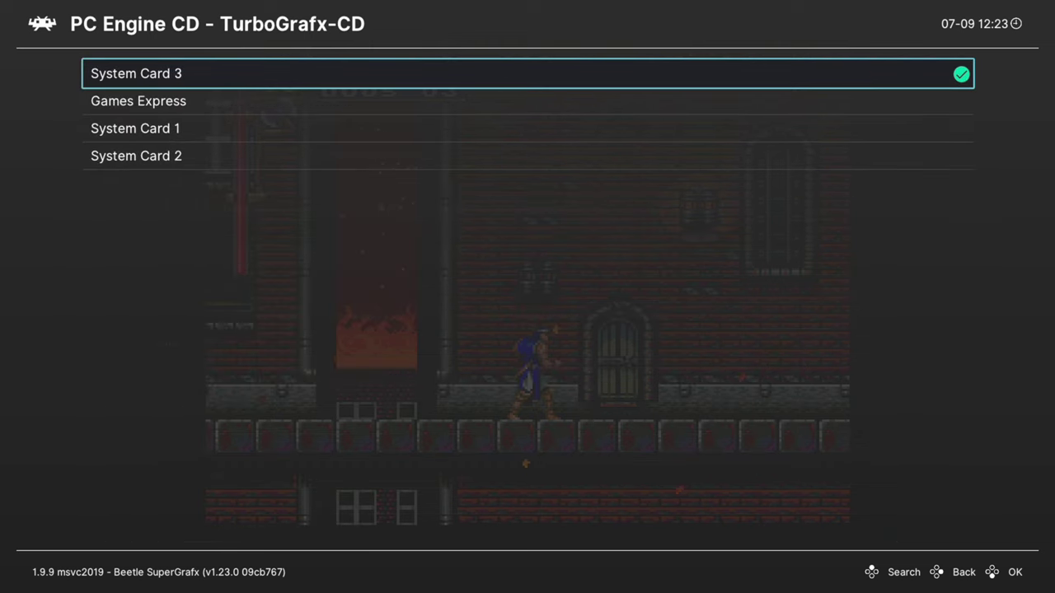
key(Up)
key(Up)
key(Up)
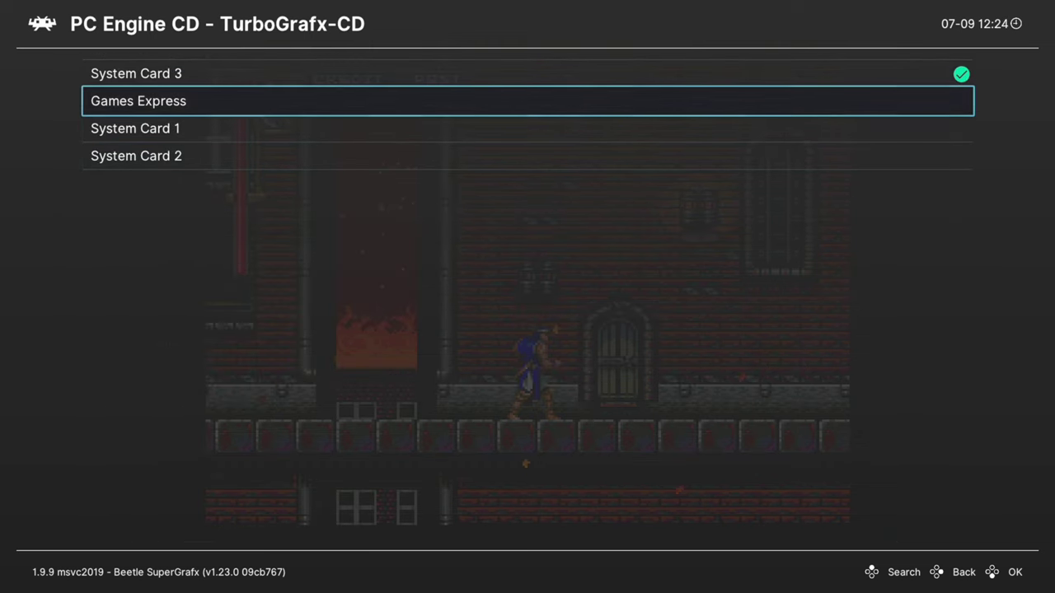
key(Down)
key(Down)
key(Up)
key(Up)
key(Down)
key(Down)
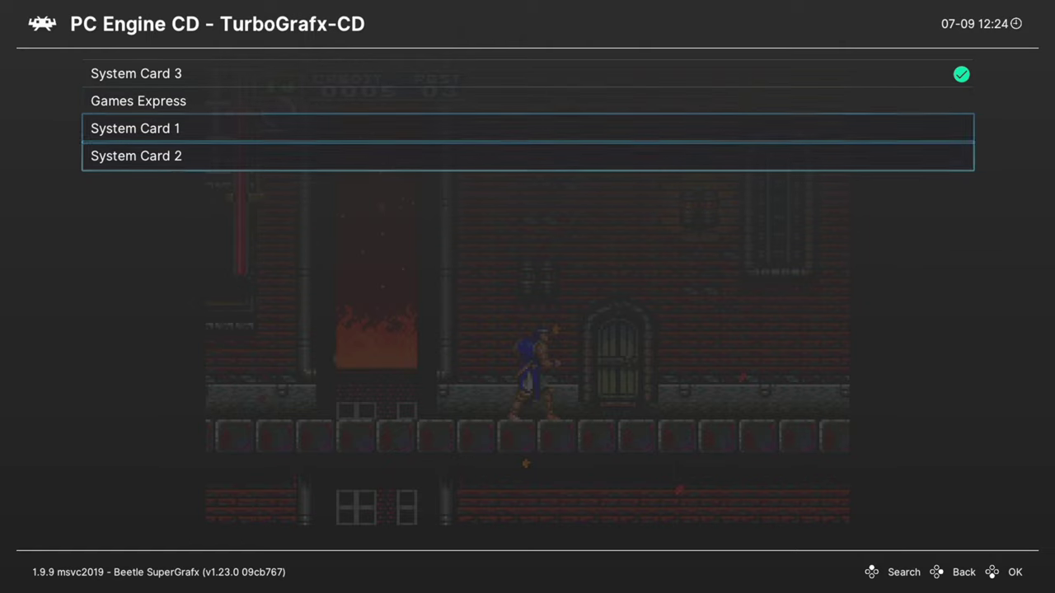
key(Up)
key(Up)
key(Up)
key(Return)
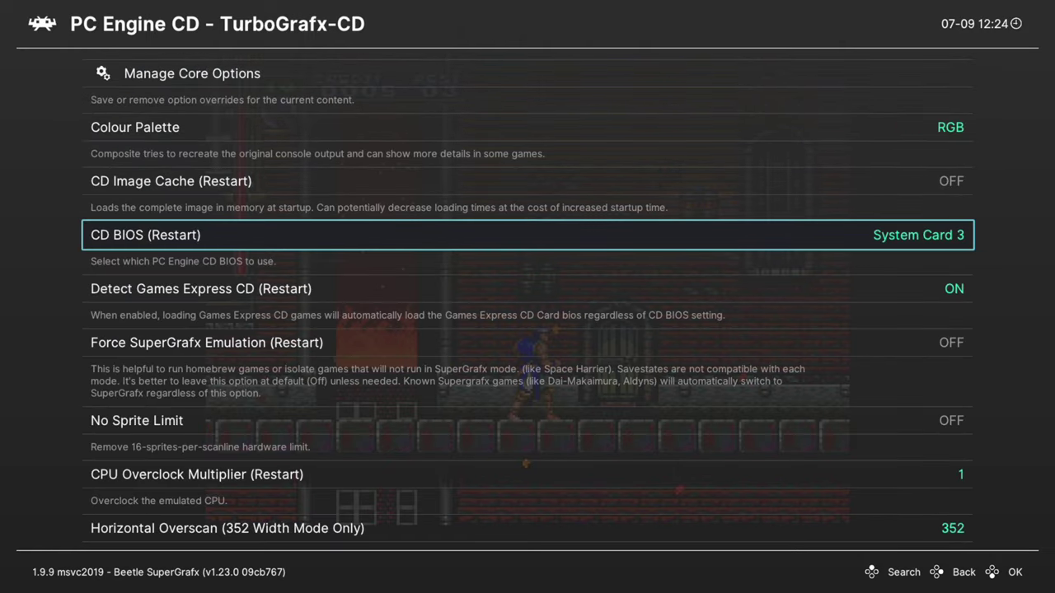
- Leave Force SuperGrafx Emulation OFF and move on to No Sprite Limit
key(Down)
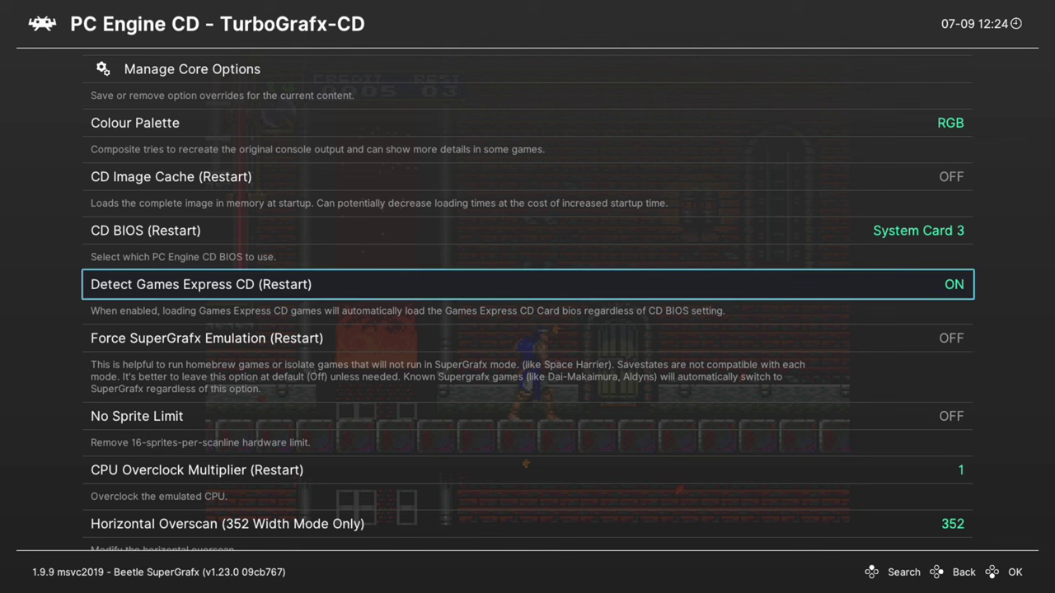
key(Down)
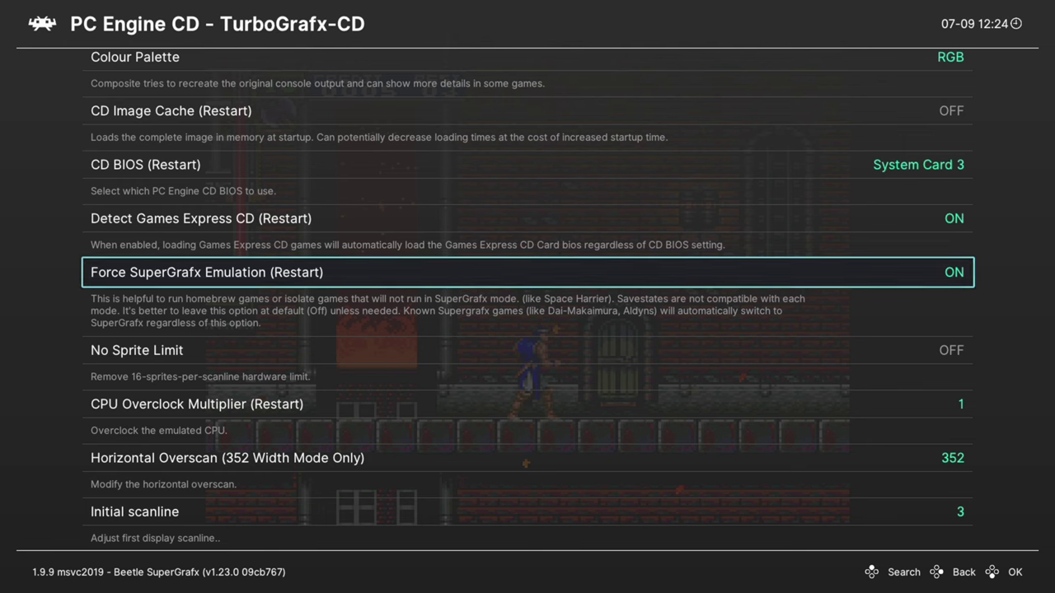
key(Left)
key(Down)
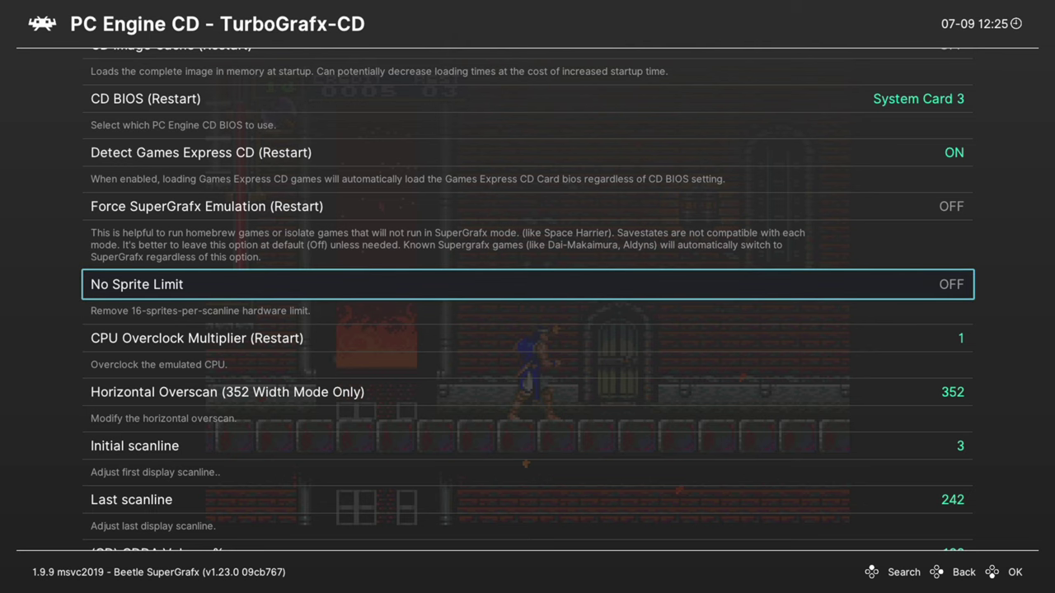
- Browse the CPU Overclock Multiplier values and leave it at 1
key(Down)
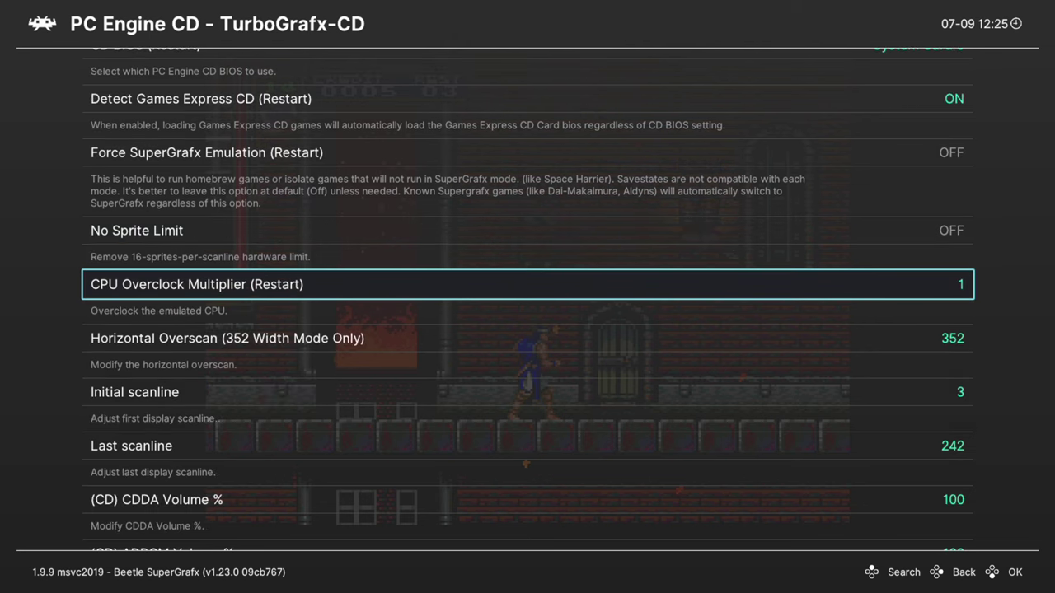
key(Return)
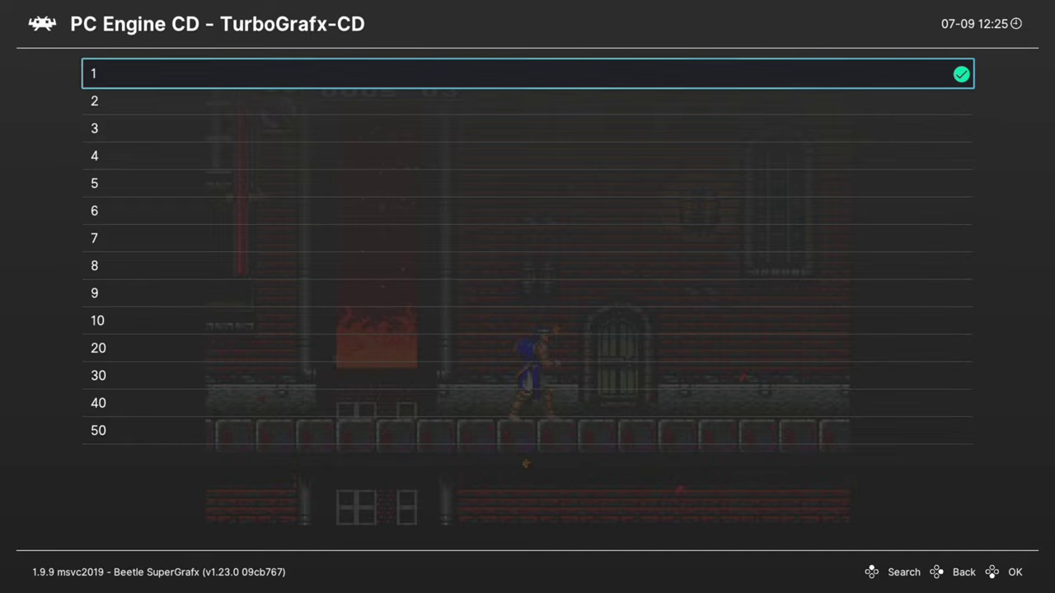
key(Down)
key(Down)
key(Down)
key(Down)
key(Down)
key(Down)
key(BackSpace)
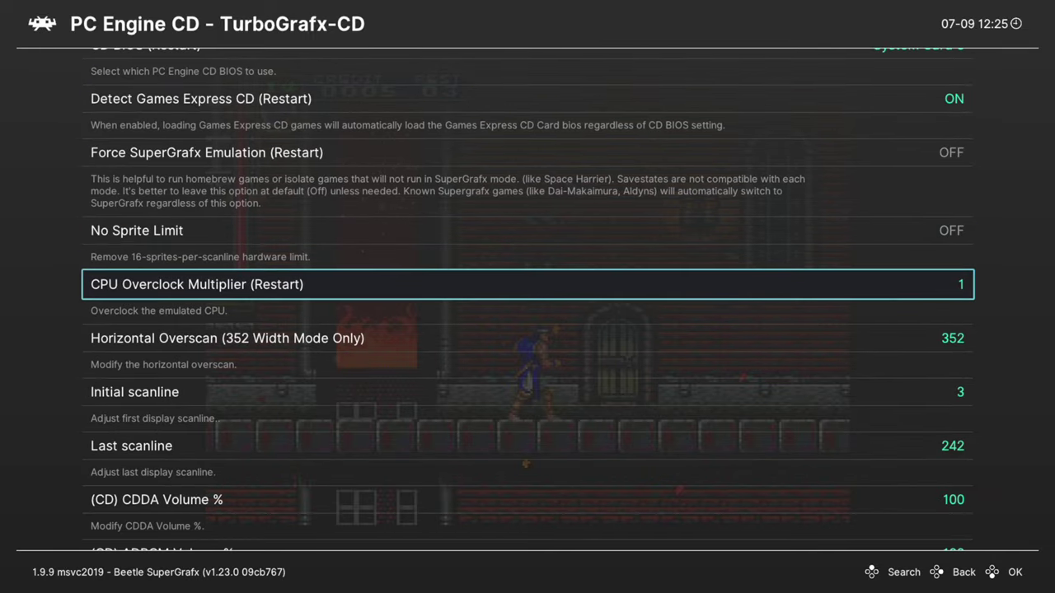
key(Down)
key(Down)
key(Down)
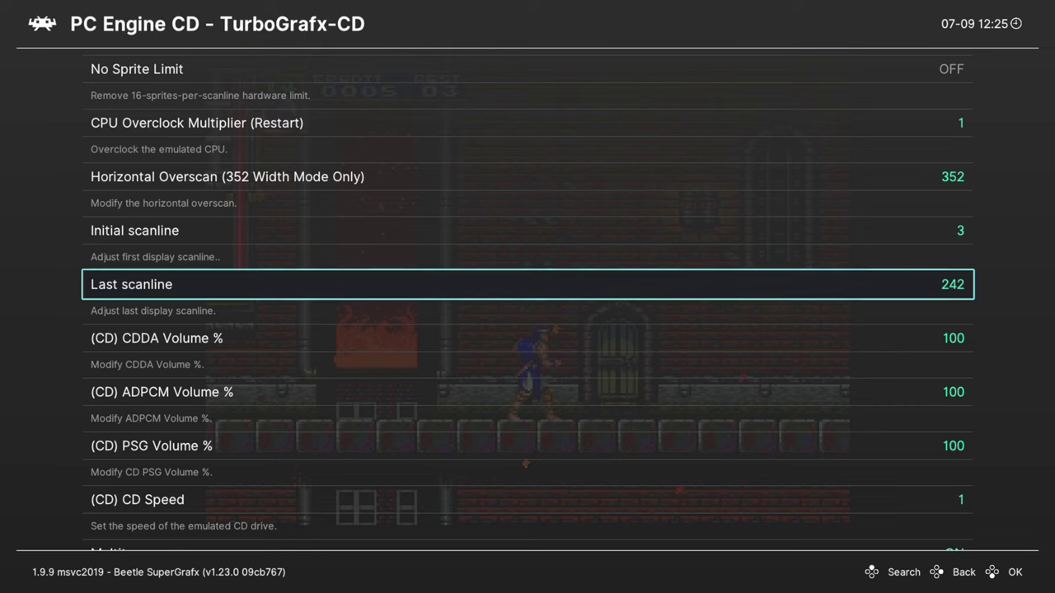
- Move past the CDDA and PSG volume settings to list the CD Speed values
key(Down)
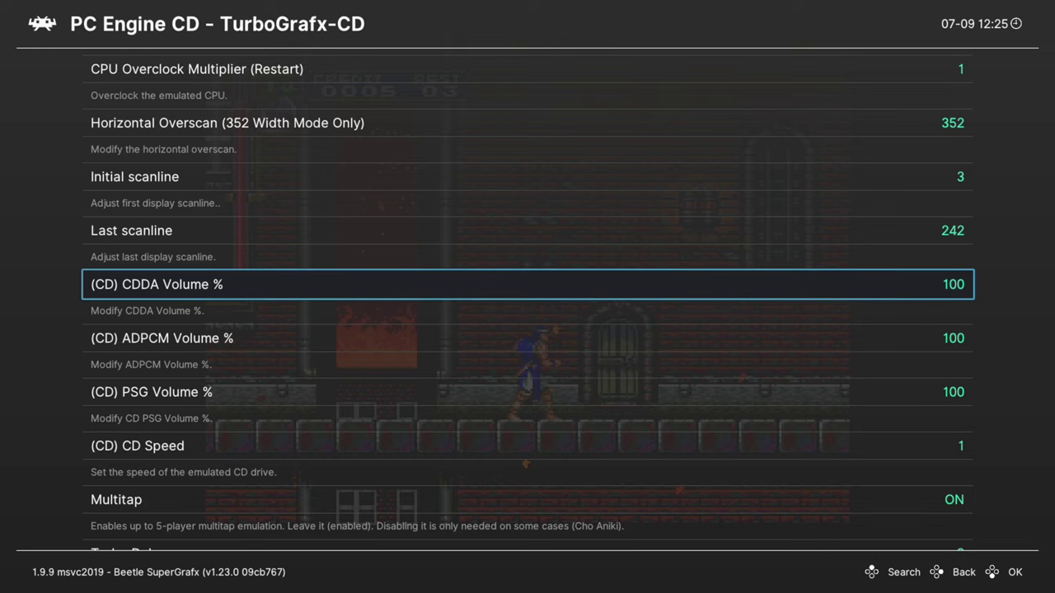
key(Down)
key(Down)
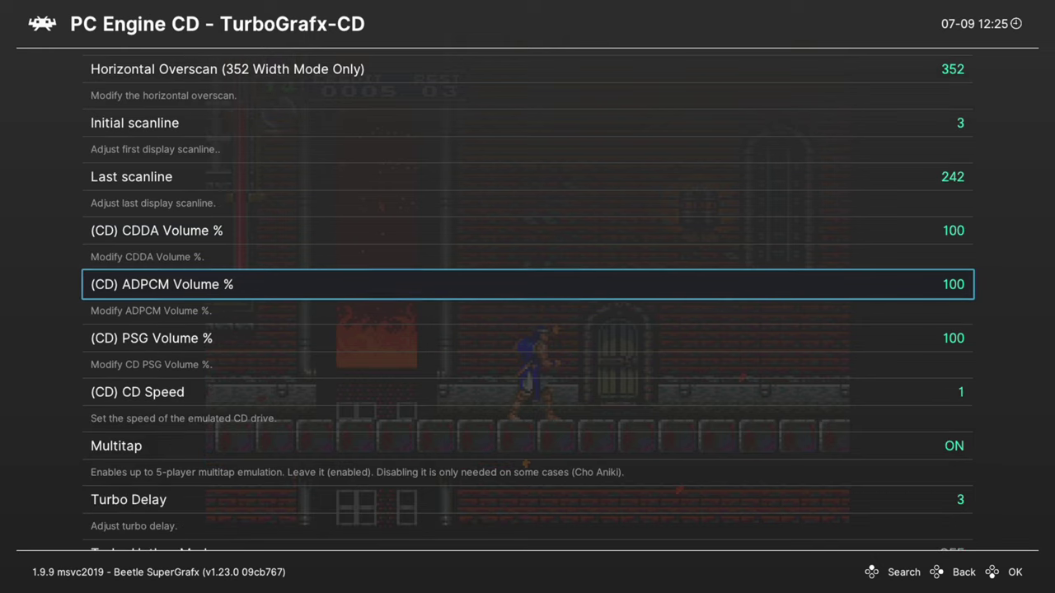
key(Down)
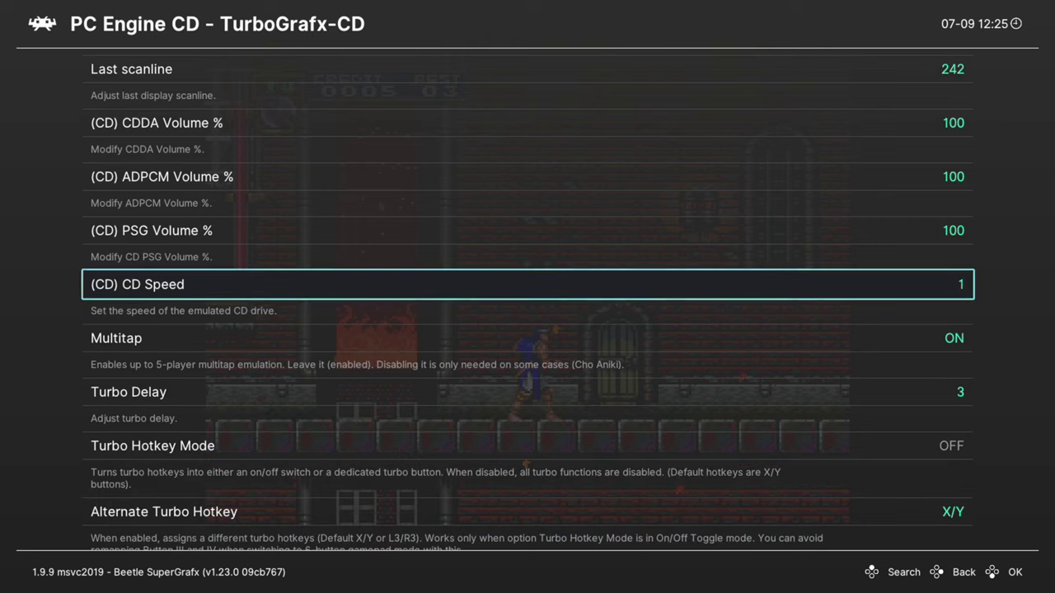
key(Return)
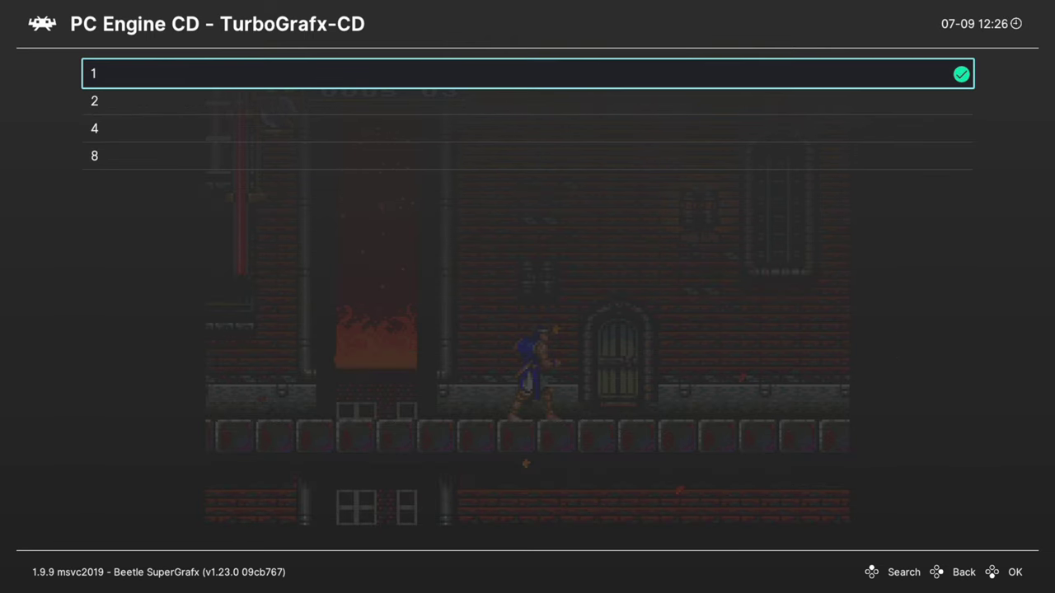
- Keep CD Speed at 1 and Turbo Delay at 3
key(Down)
key(Down)
key(Down)
key(Down)
key(Return)
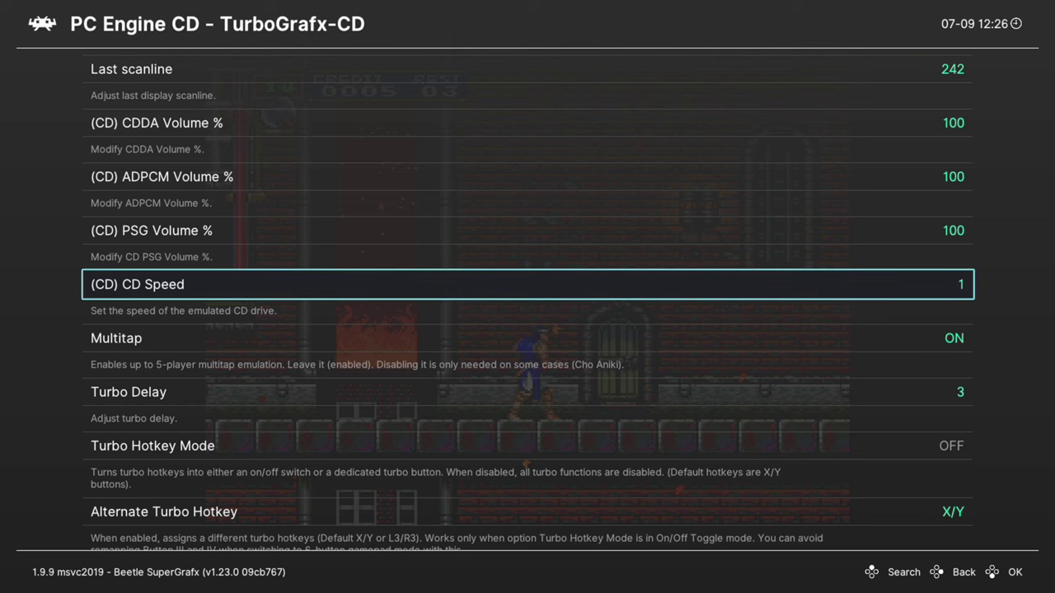
key(Down)
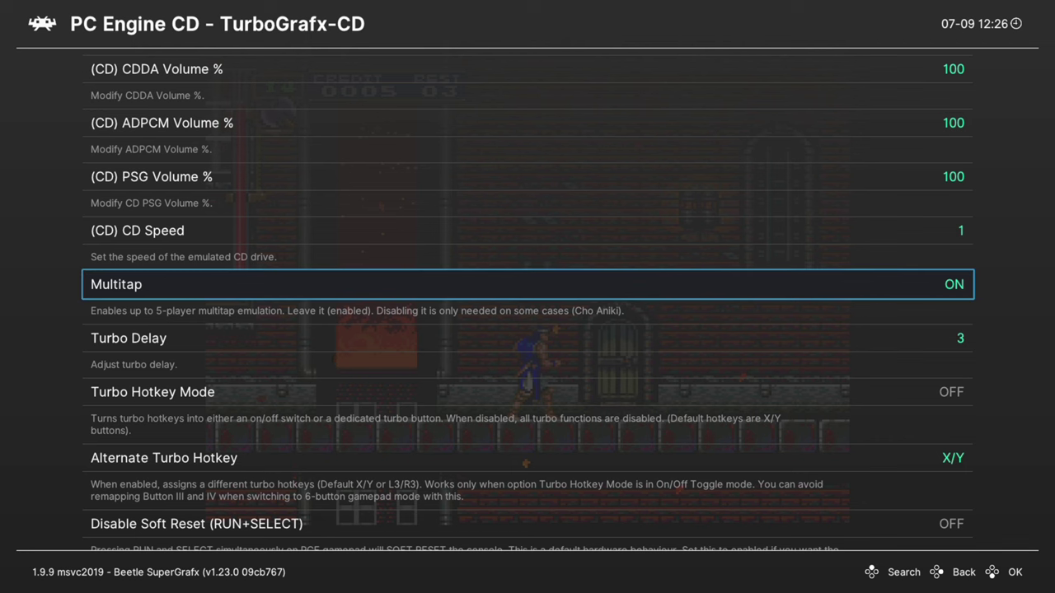
key(Down)
key(Return)
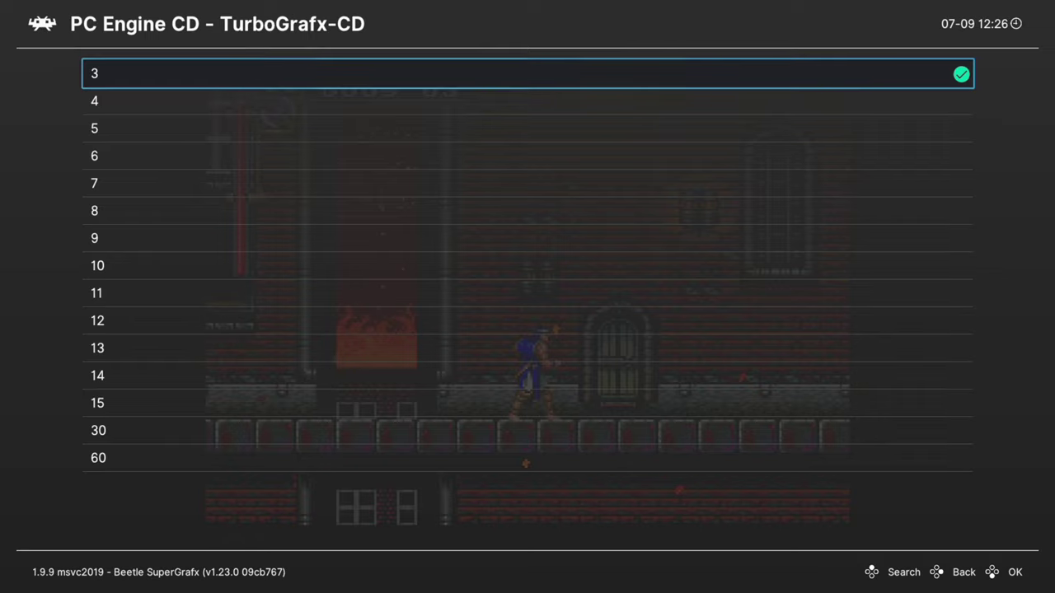
key(Return)
- Review the Turbo Hotkey Mode choices, leaving it OFF, and reach Alternate Turbo Hotkey
key(Down)
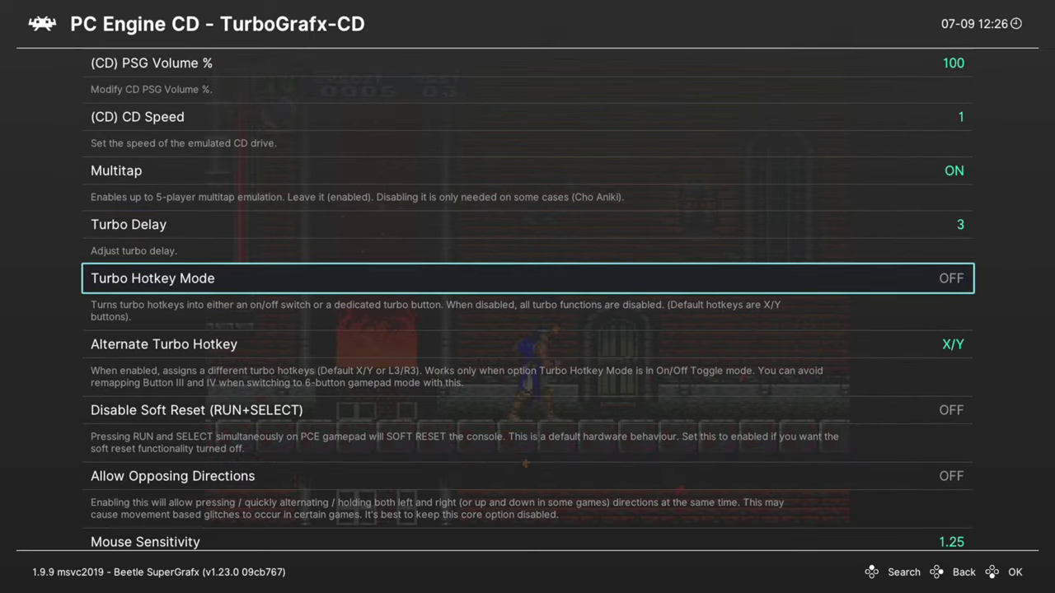
key(Return)
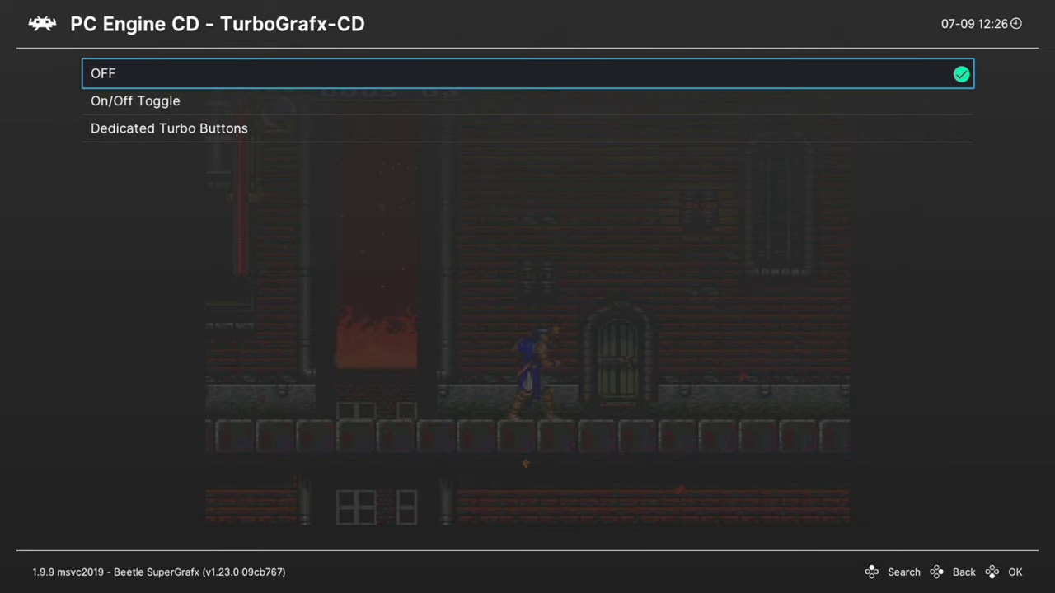
key(Down)
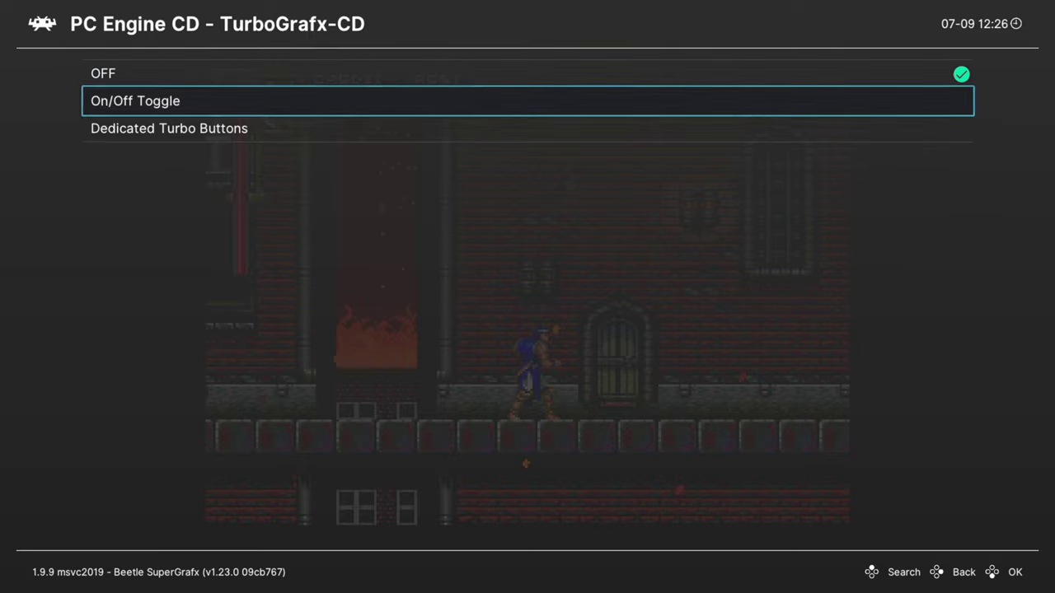
key(Down)
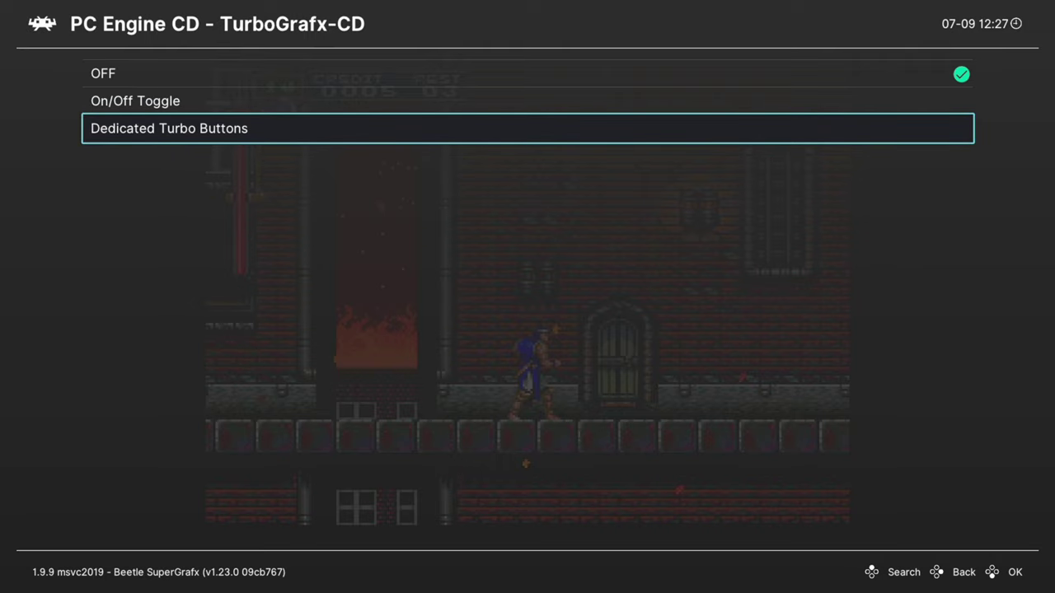
key(BackSpace)
key(Down)
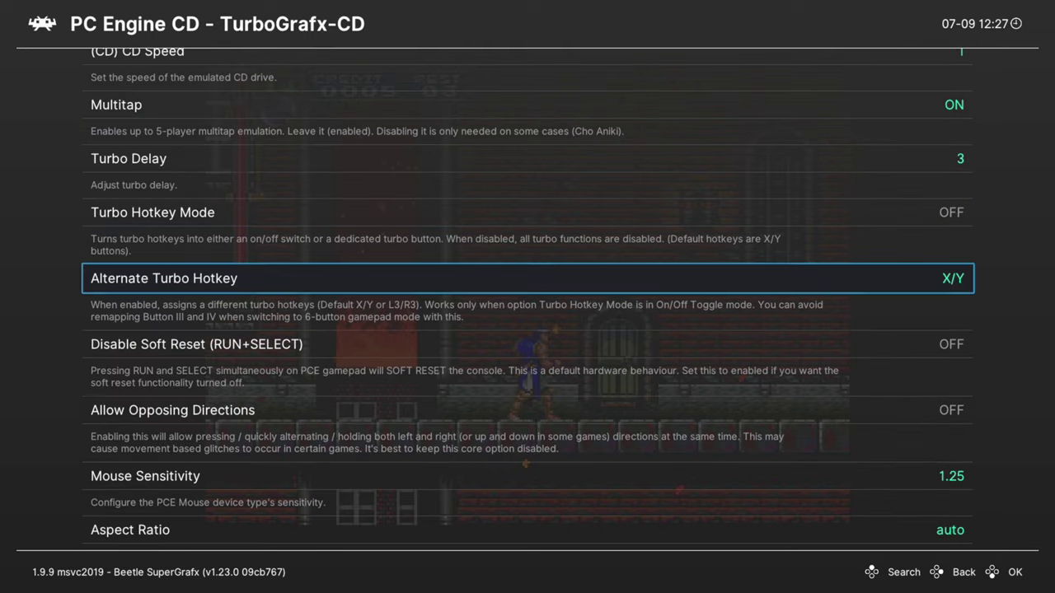
- Keep Alternate Turbo Hotkey at X/Y and move to Disable Soft Reset
key(Return)
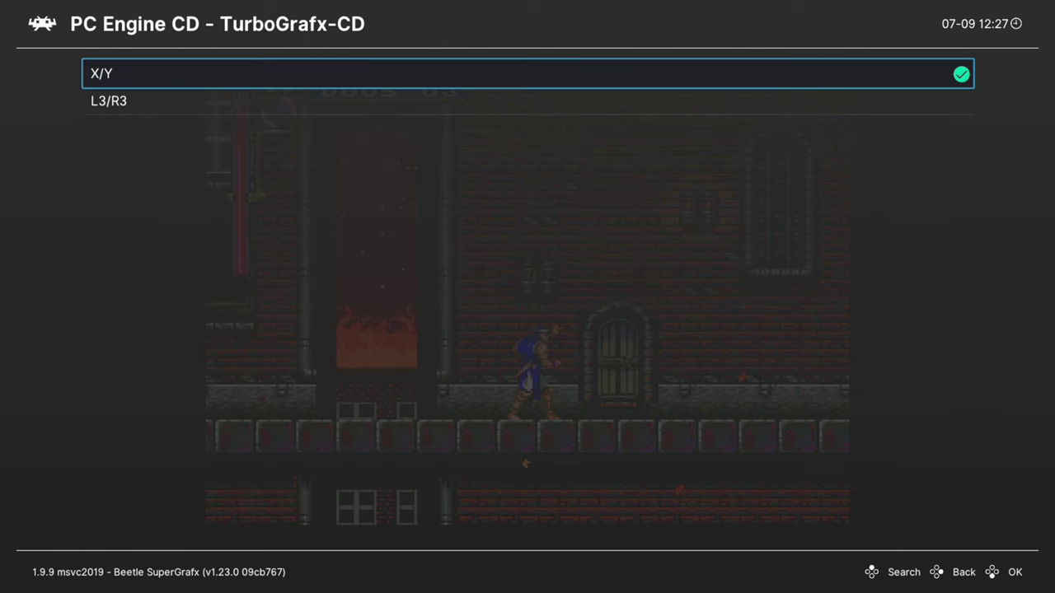
key(Down)
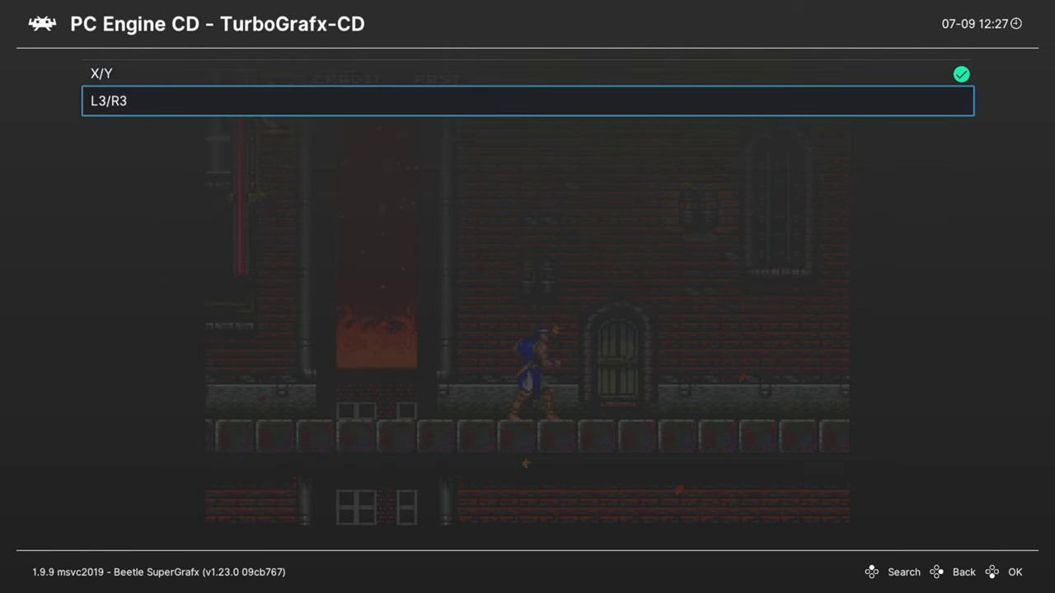
key(BackSpace)
key(Down)
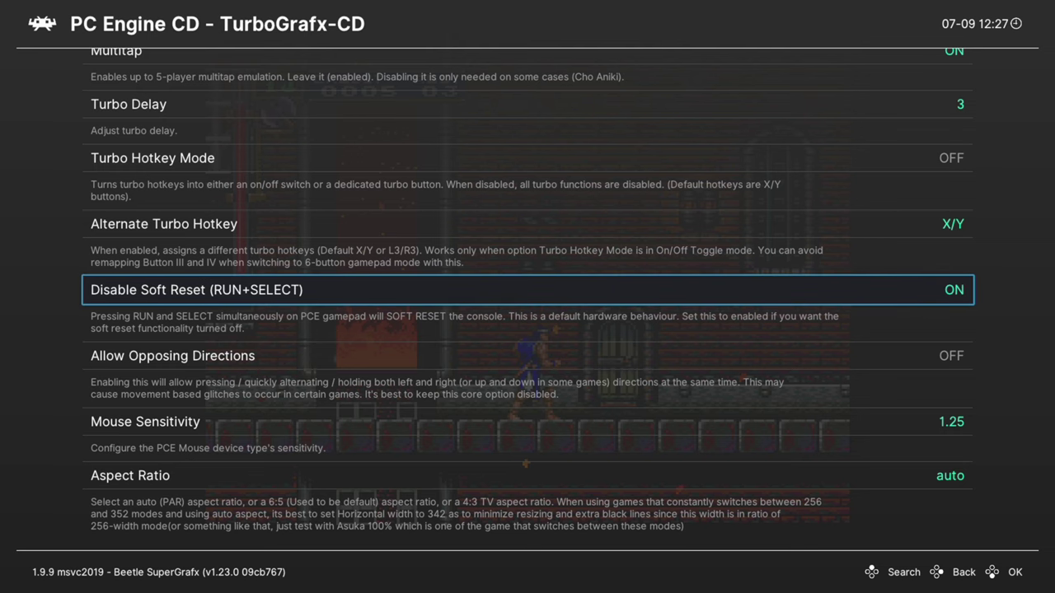
- Try Aspect Ratio 6:5 and 4:3, then return it to auto
key(Down)
key(Down)
key(Down)
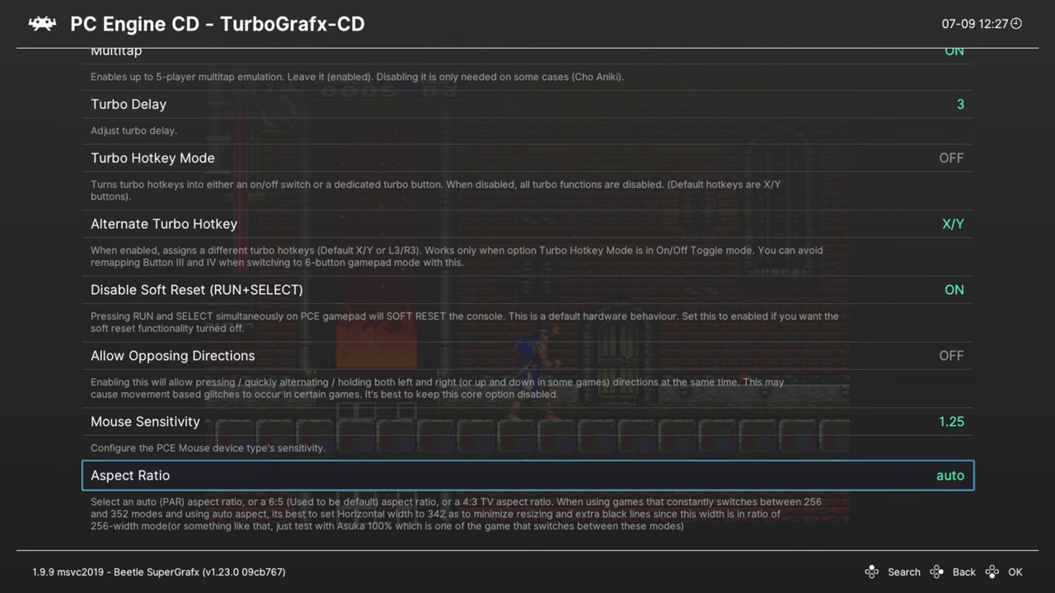
key(Return)
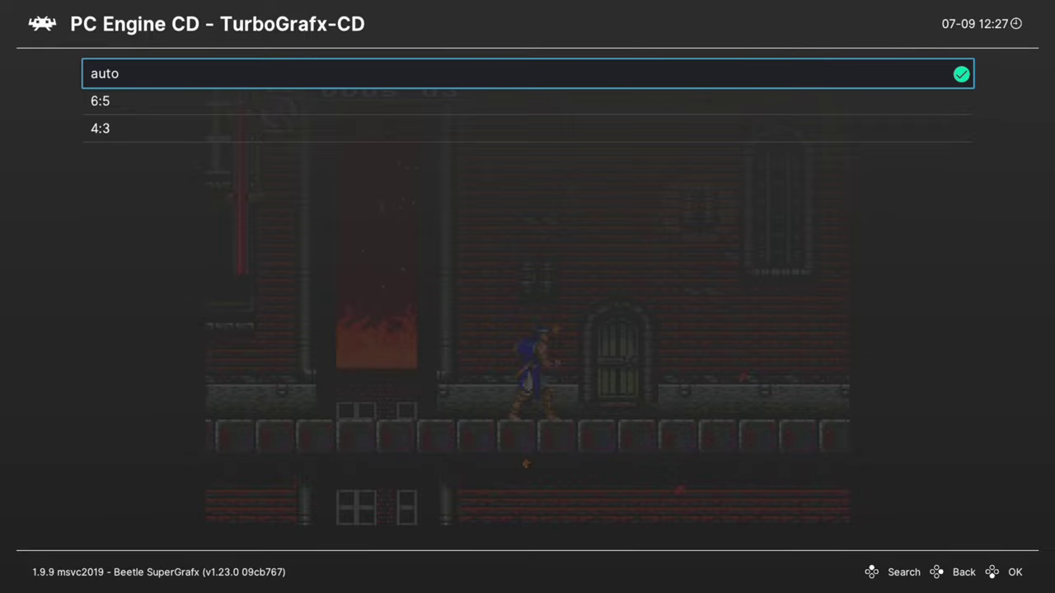
key(Down)
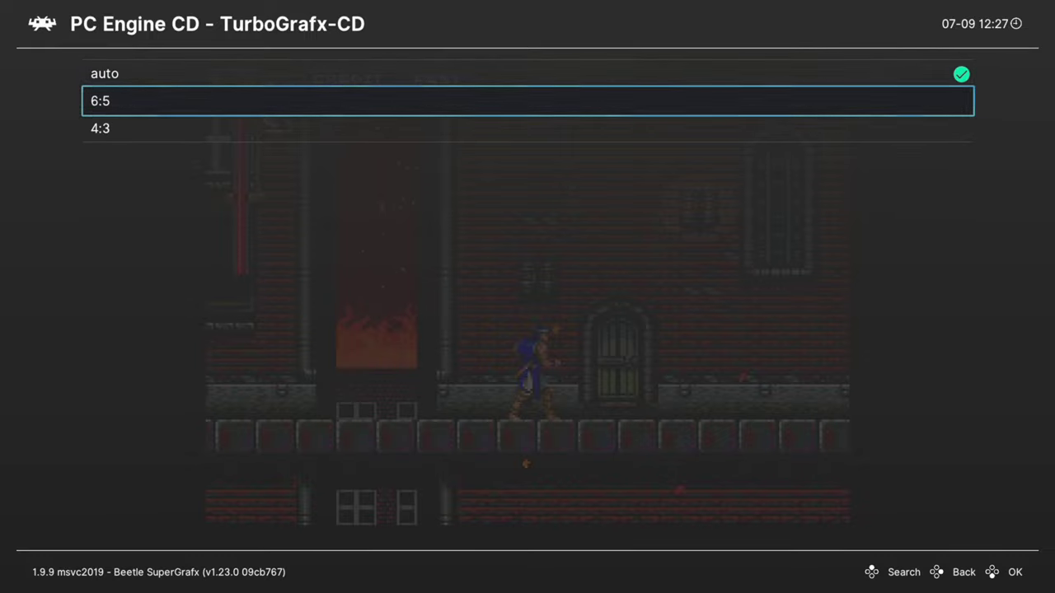
key(Down)
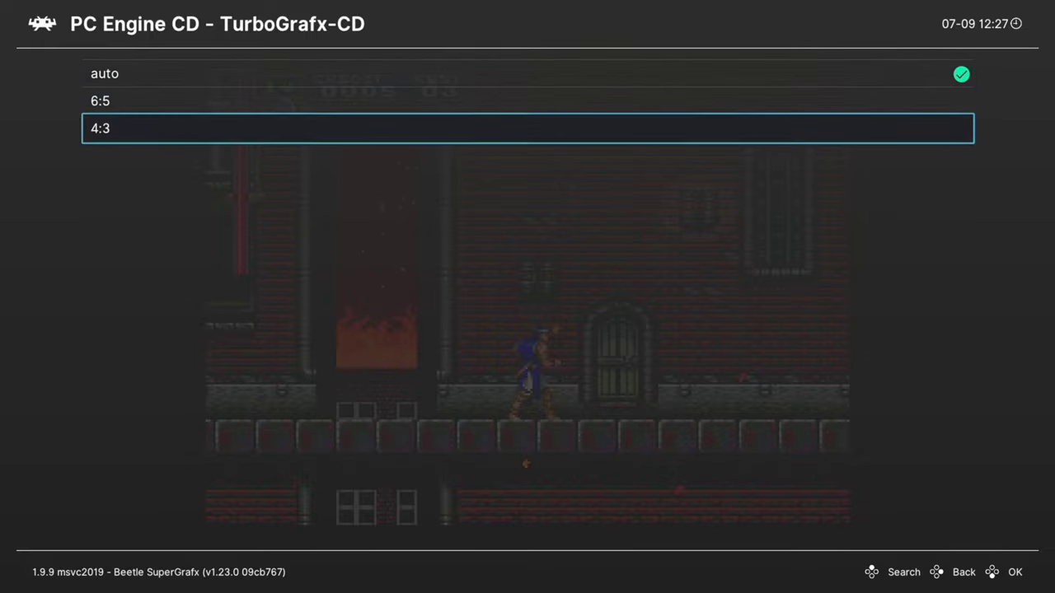
key(Down)
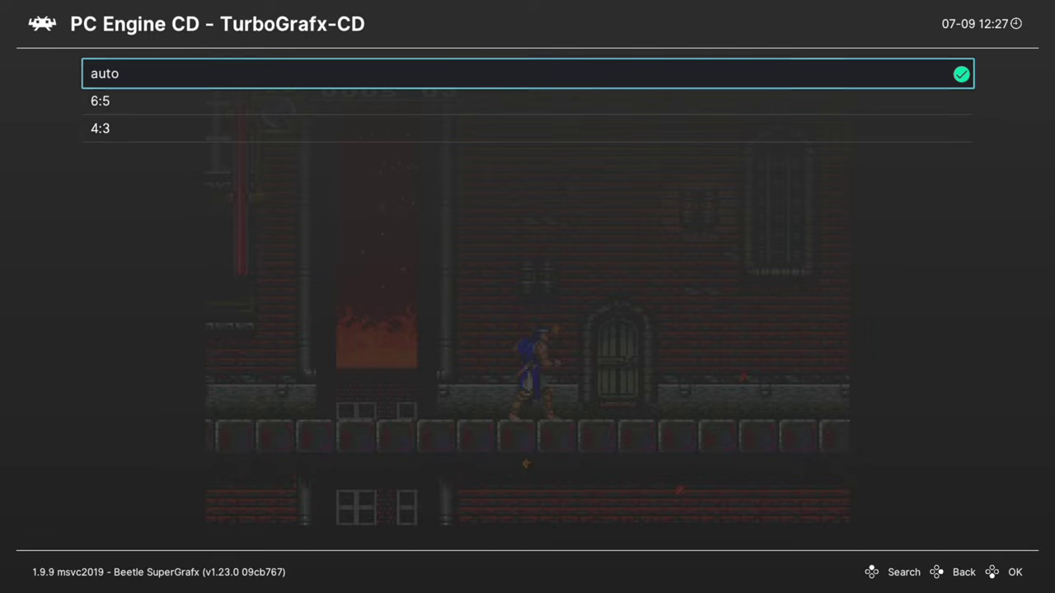
key(Down)
key(Return)
key(Return)
key(Down)
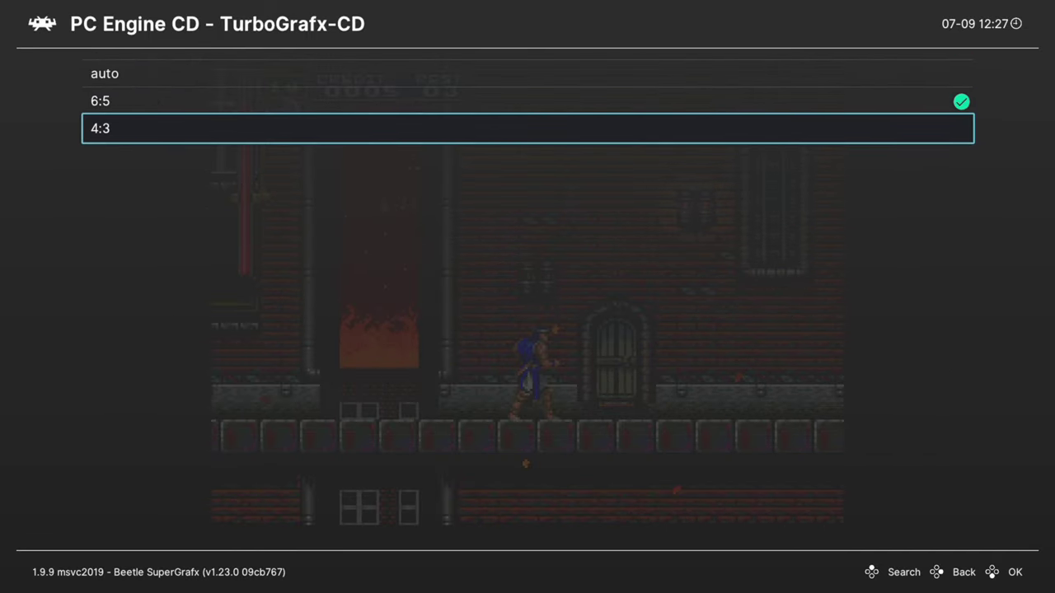
key(Return)
key(Return)
key(Down)
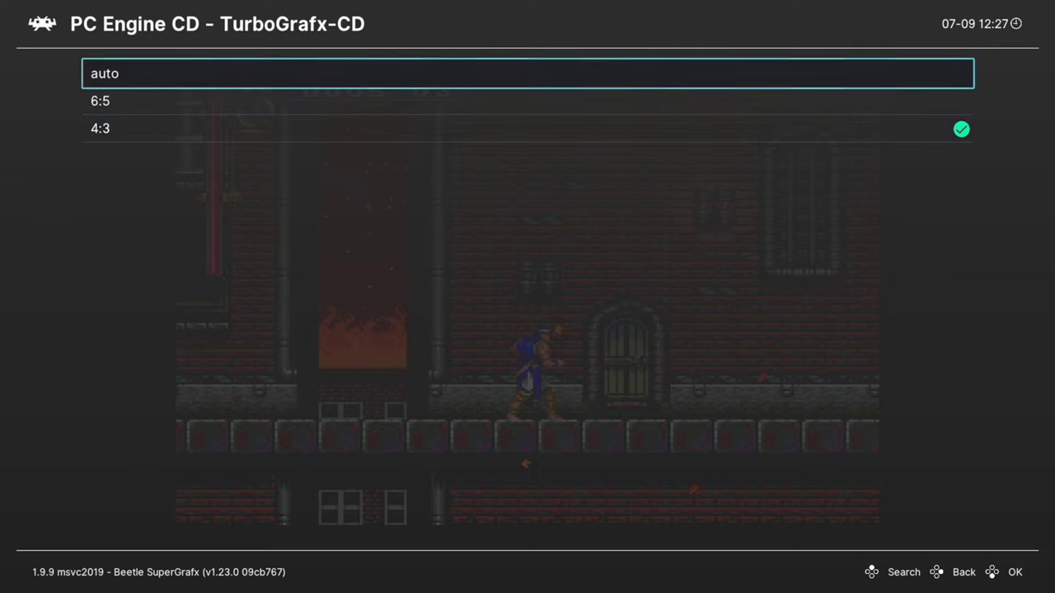
key(Return)
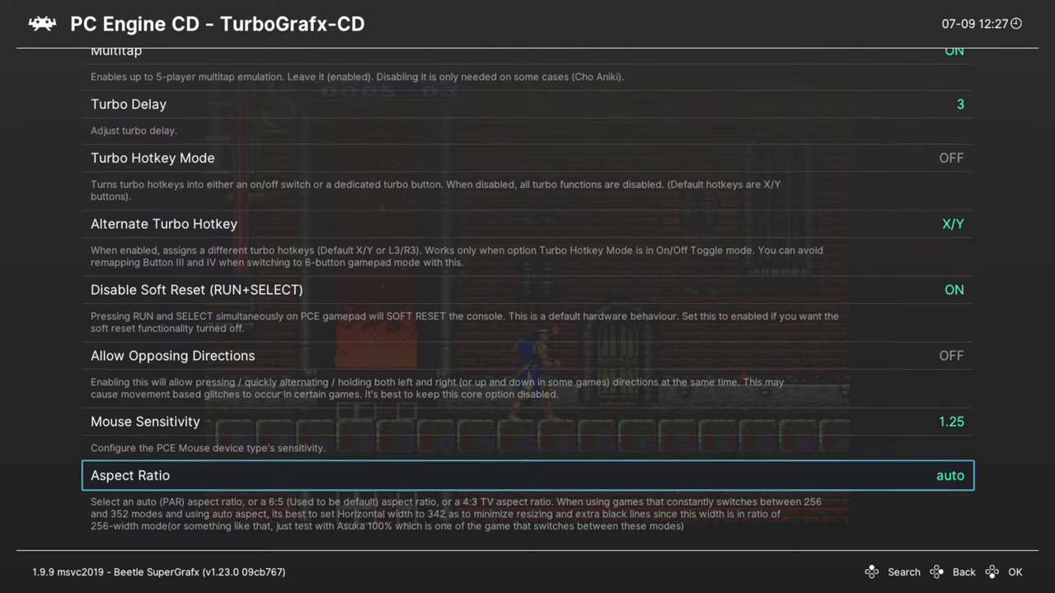
key(Down)
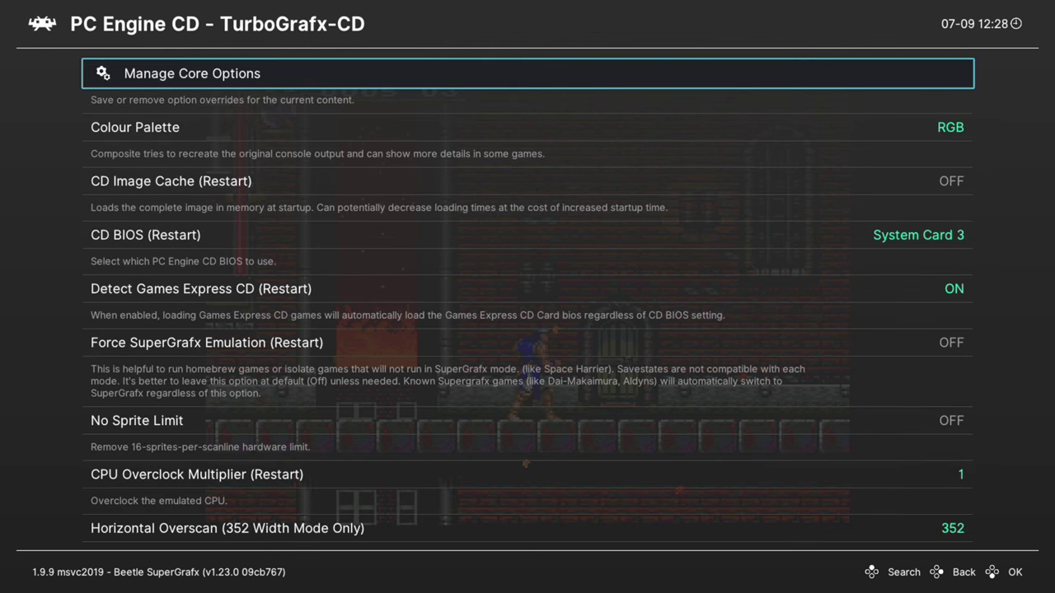
- View the Manage Core Options save choices, then close the menu to resume Castlevania
key(Return)
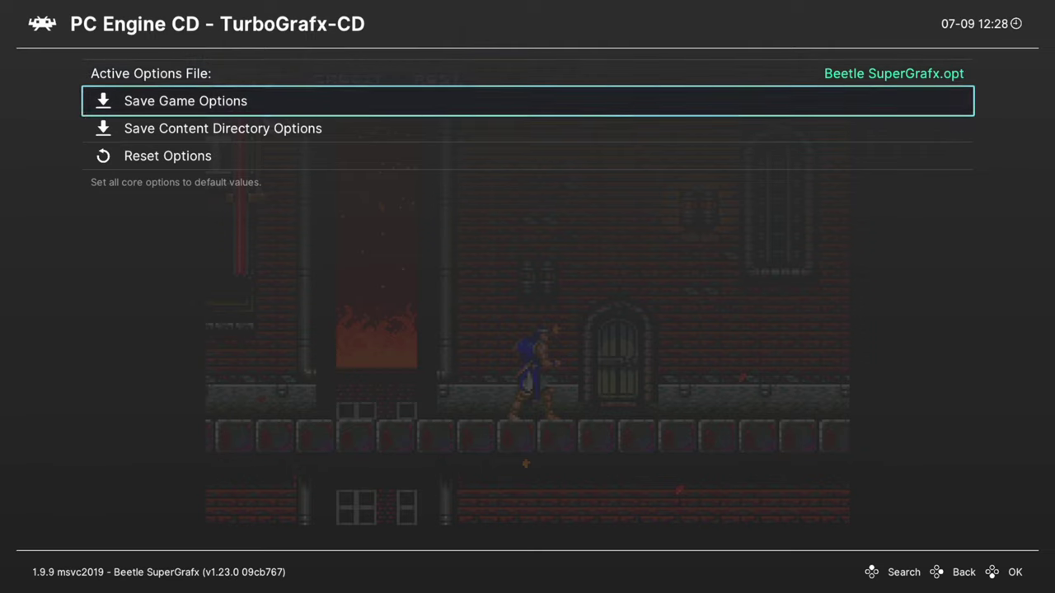
key(F1)
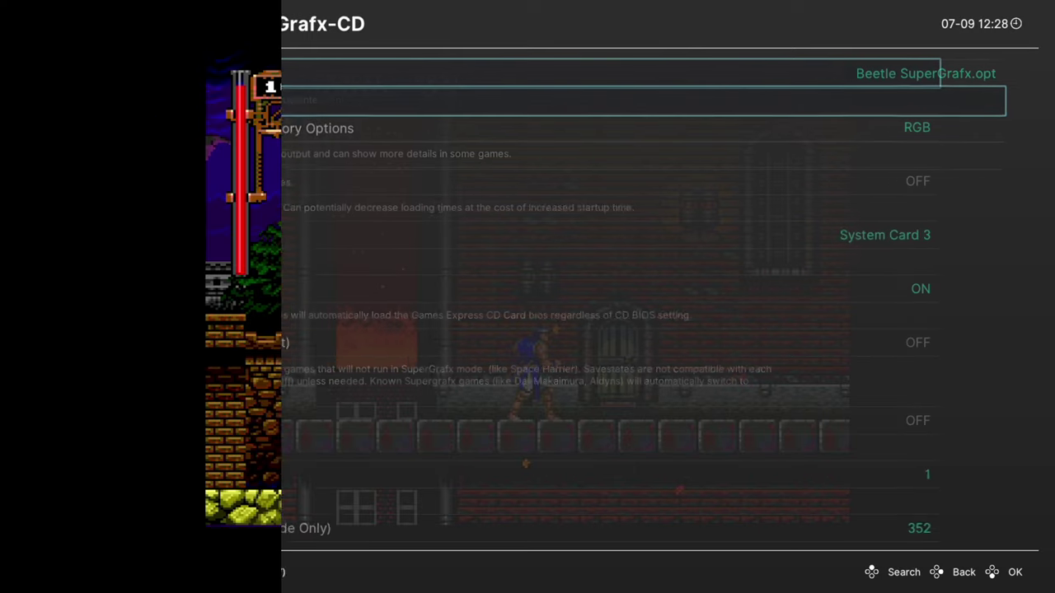
- Walk Richter right past the archway, whipping candles for the axe and 20 hearts
key(Right)
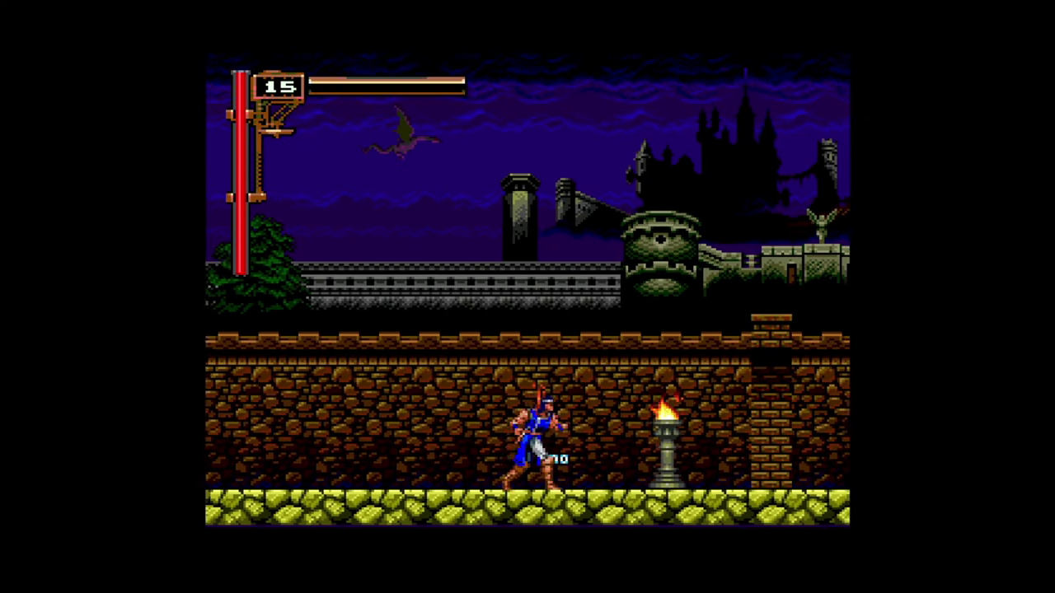
key(z)
key(Right)
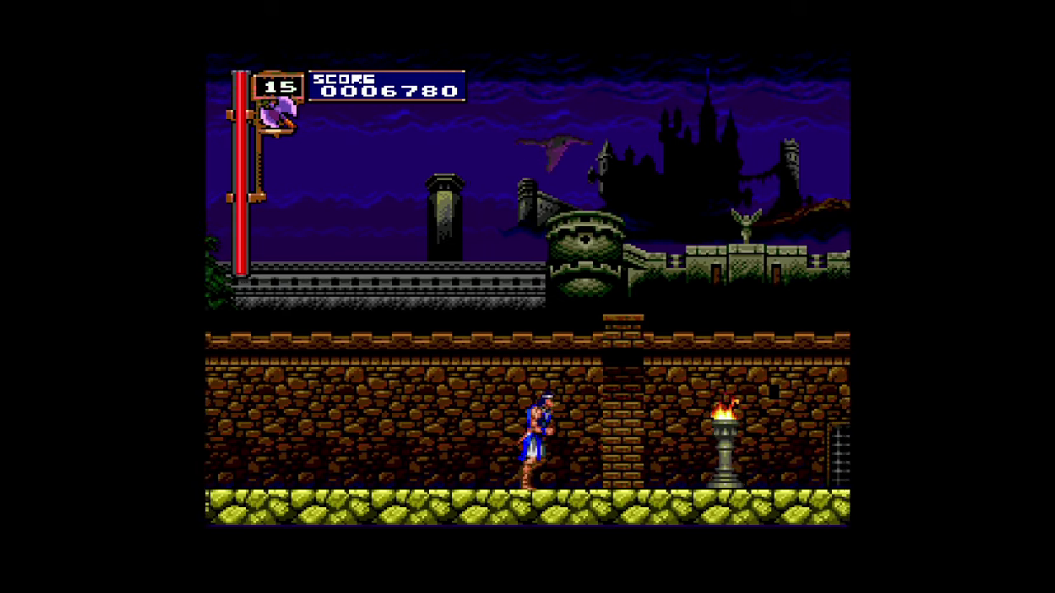
key(z)
key(Right)
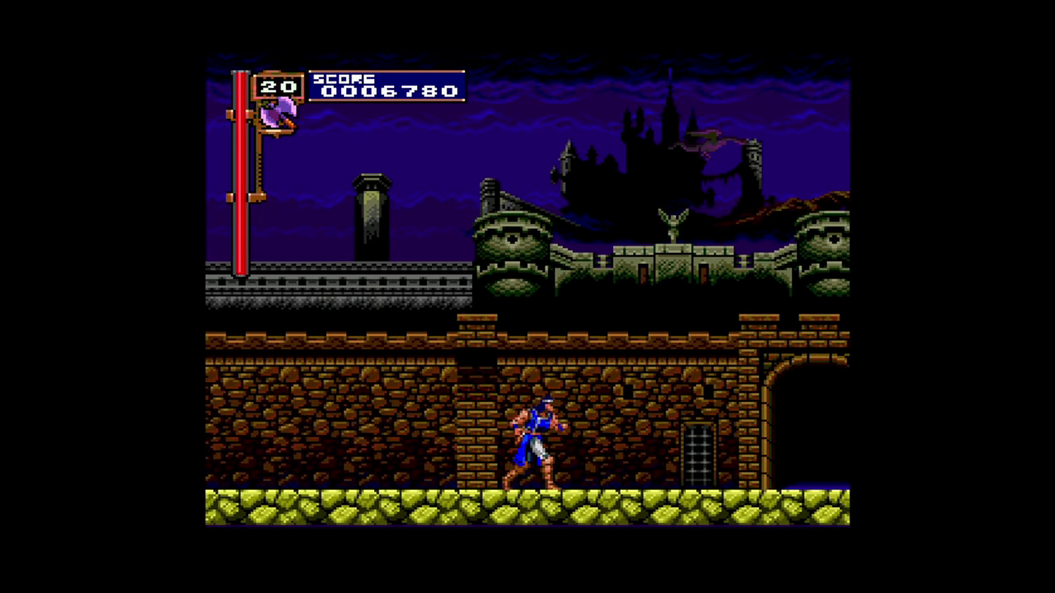
key(Right)
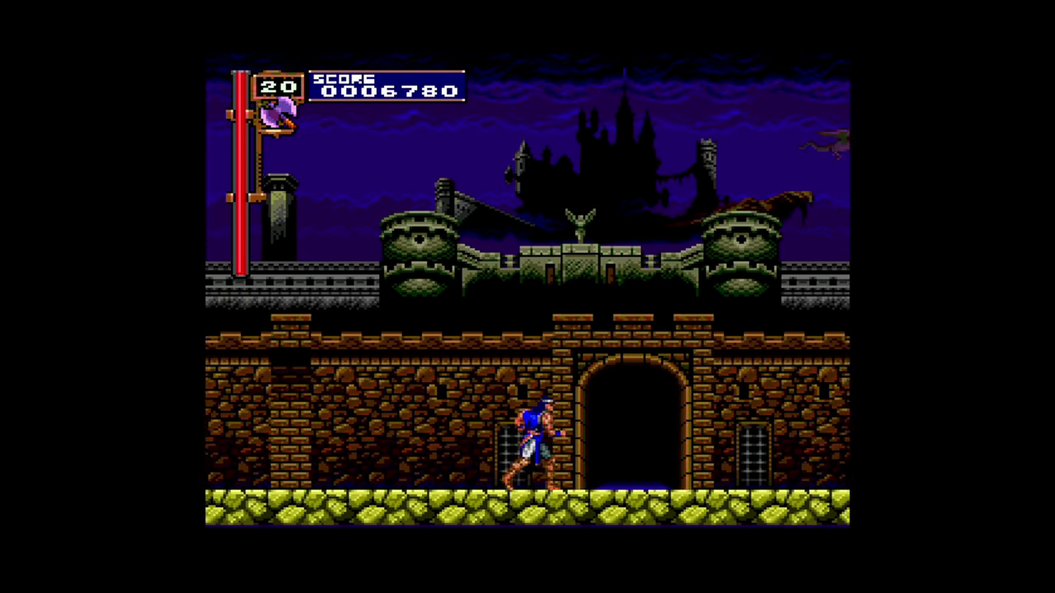